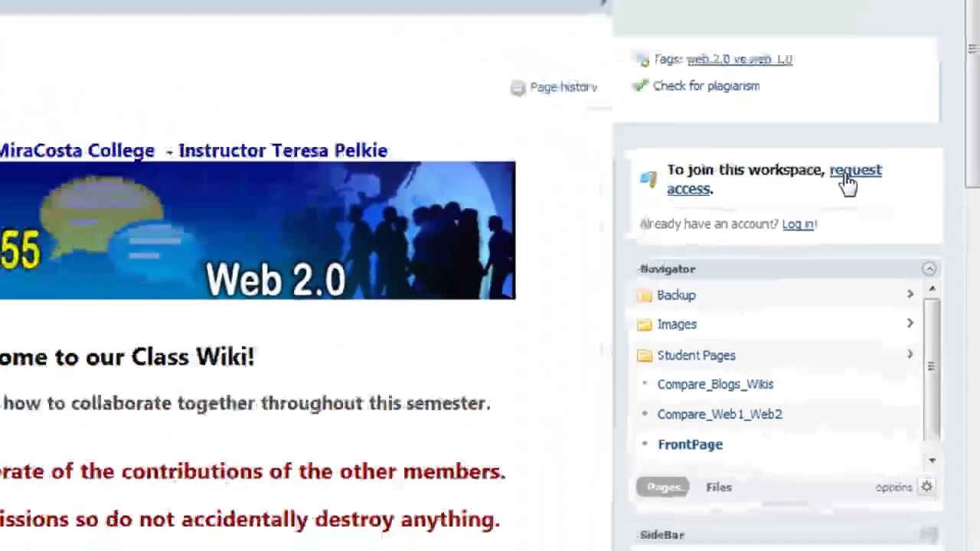
Step: Open the access request form for the csit155 workspace and go to its optional message
left_click(849, 174)
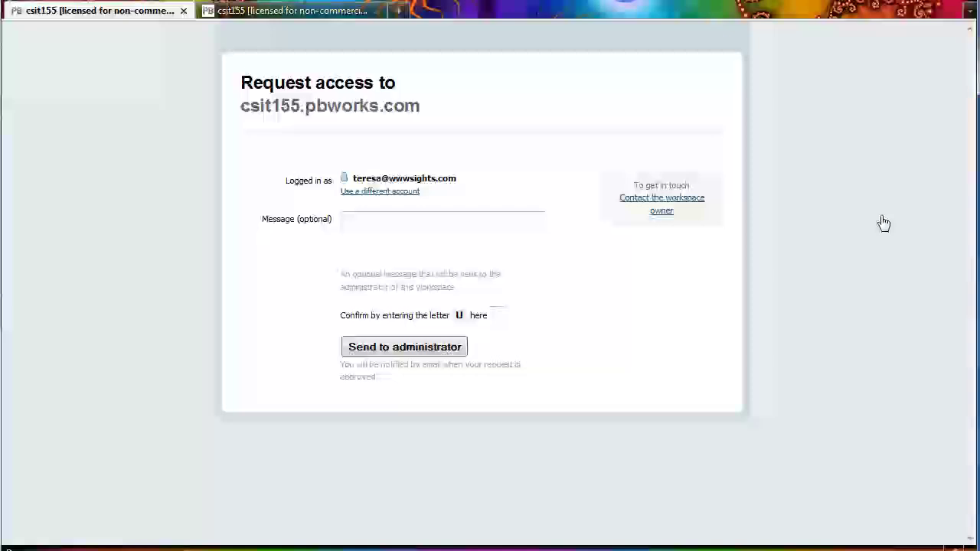
left_click(394, 238)
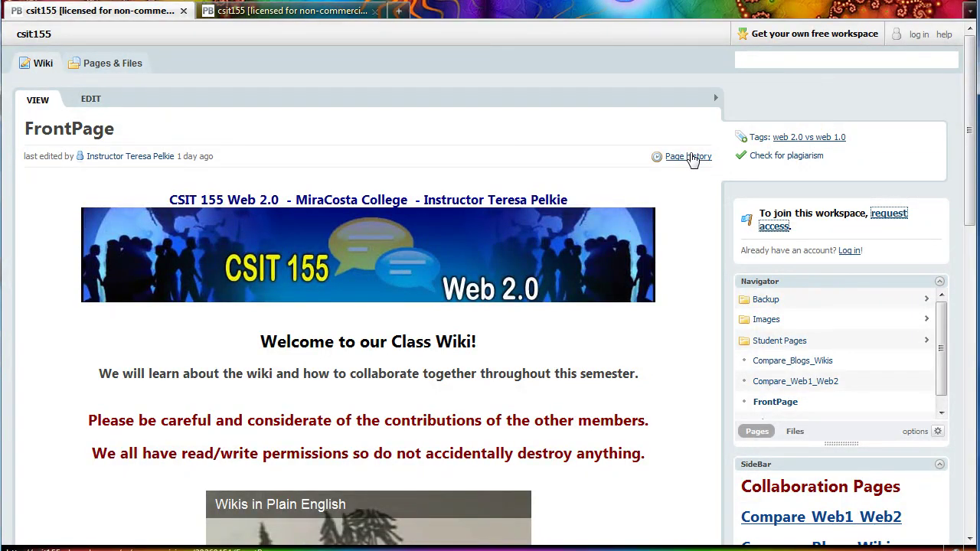
Step: Switch to the logged-in csit155 workspace and open its Pages & Files listing
left_click(329, 13)
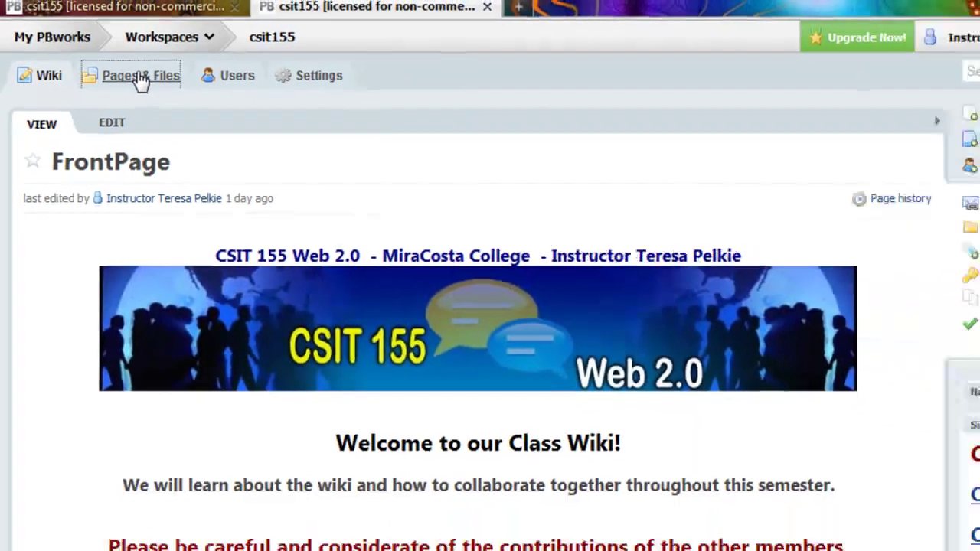
left_click(155, 85)
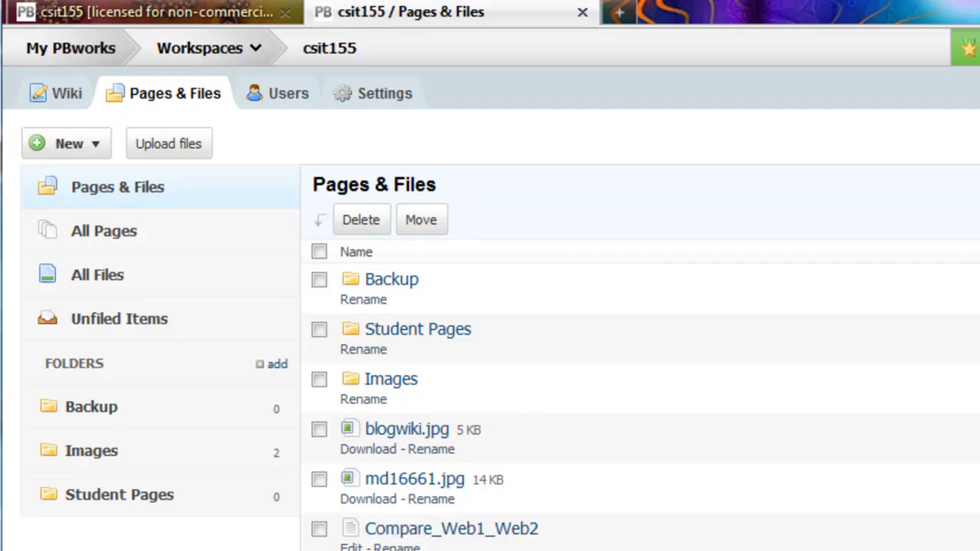
Step: View the file upload dialog, dismiss it without choosing a file, and display the options for creating a page or folder
mouse_move(392, 435)
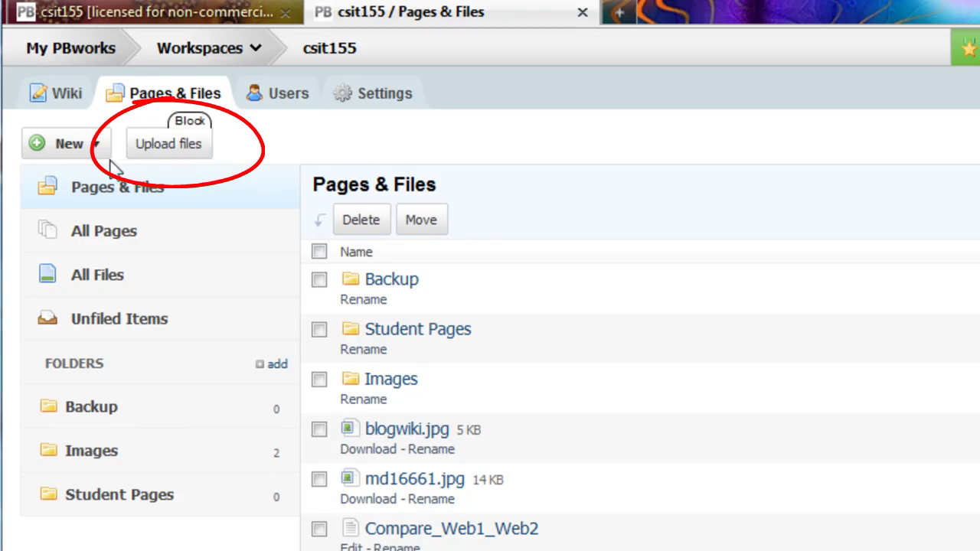
left_click(165, 148)
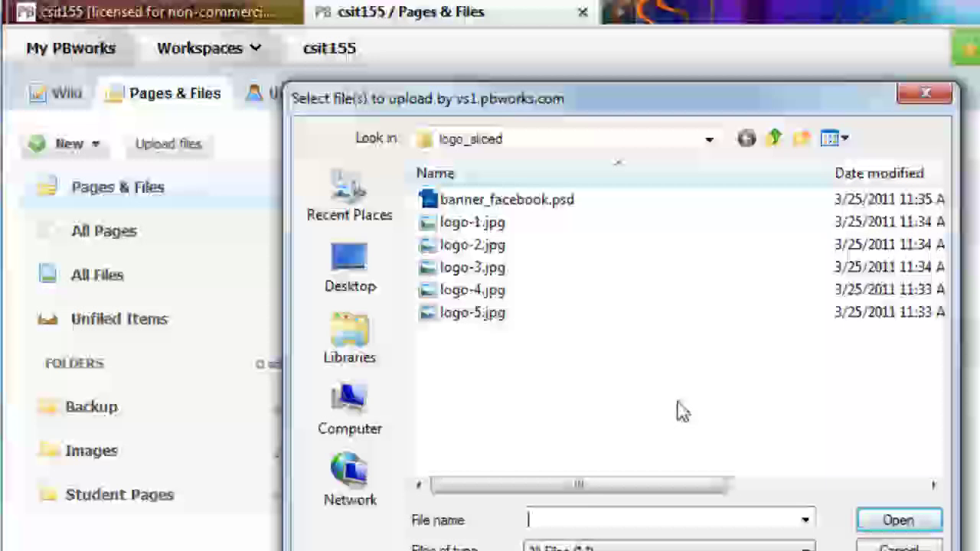
left_click(926, 94)
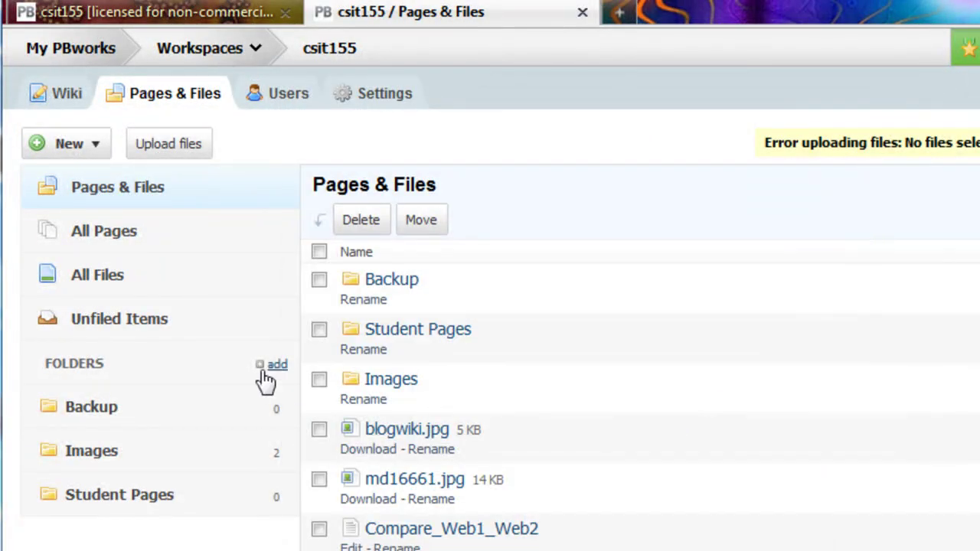
left_click(97, 145)
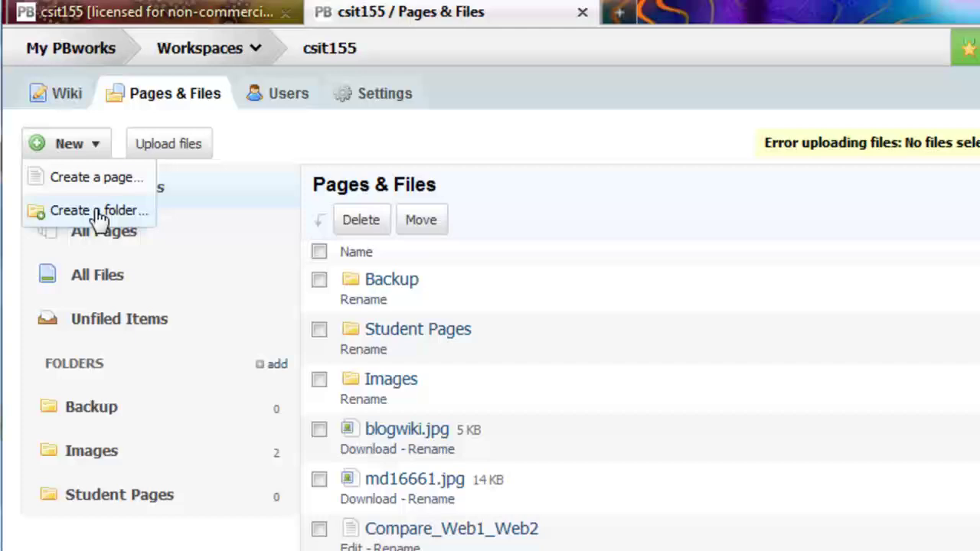
Step: Examine the Images and Backup folders and the All Pages and All Files listings, returning to the full Pages & Files listing
left_click(105, 463)
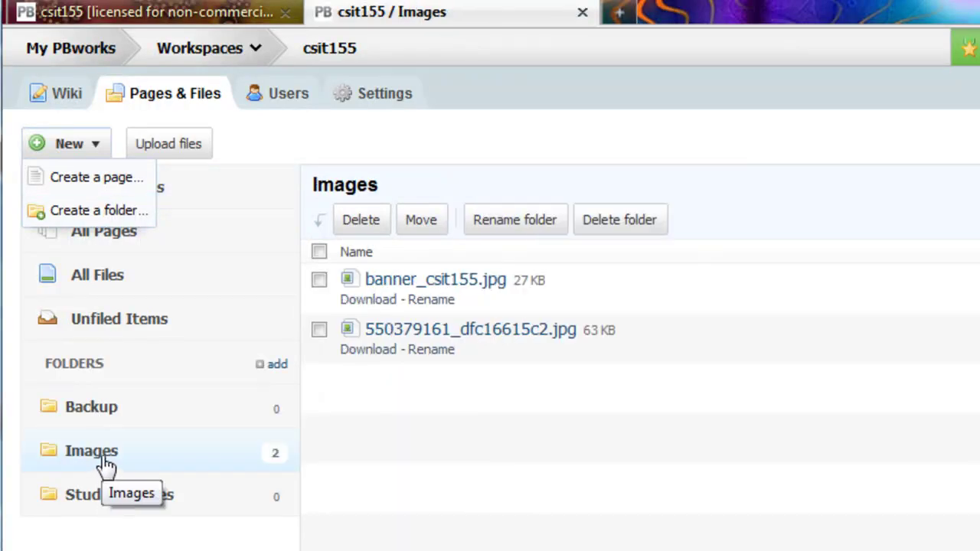
left_click(96, 412)
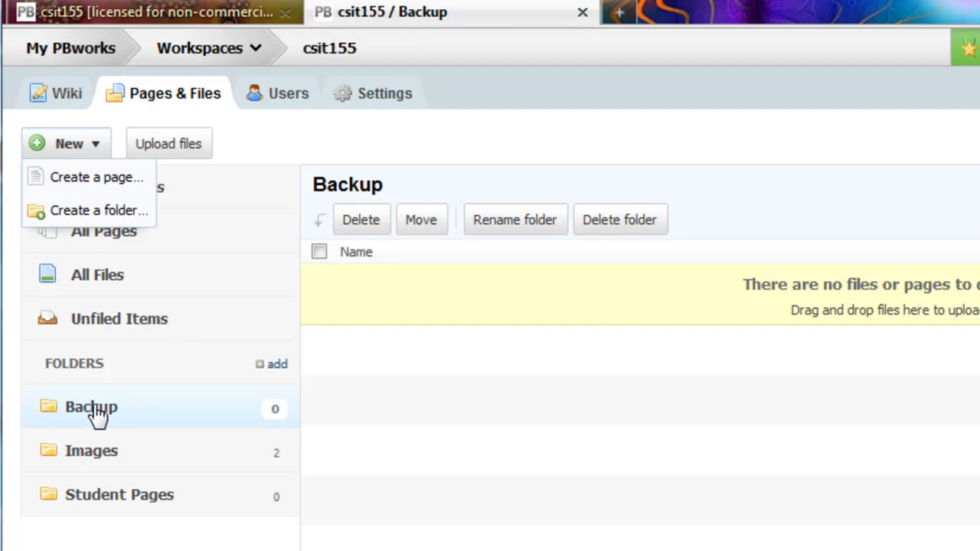
left_click(229, 231)
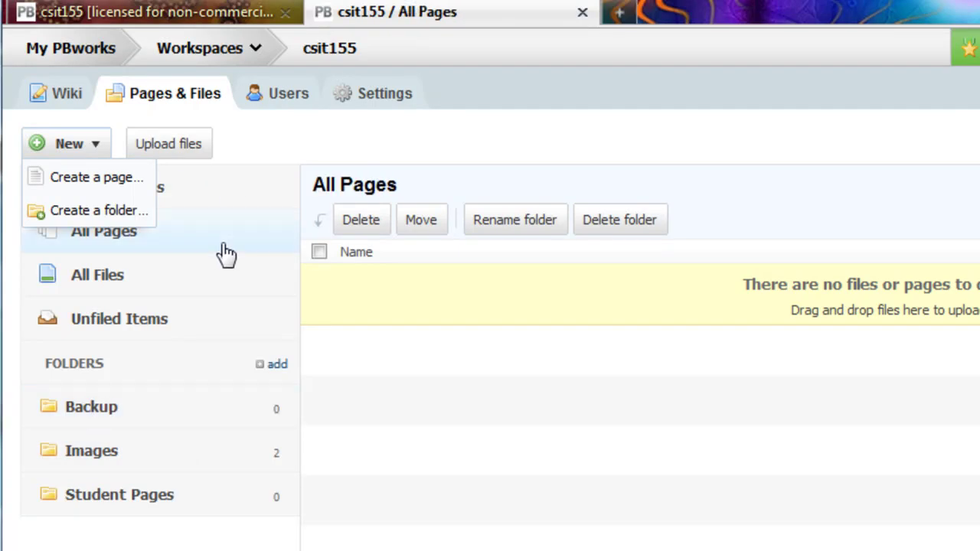
left_click(86, 153)
left_click(153, 197)
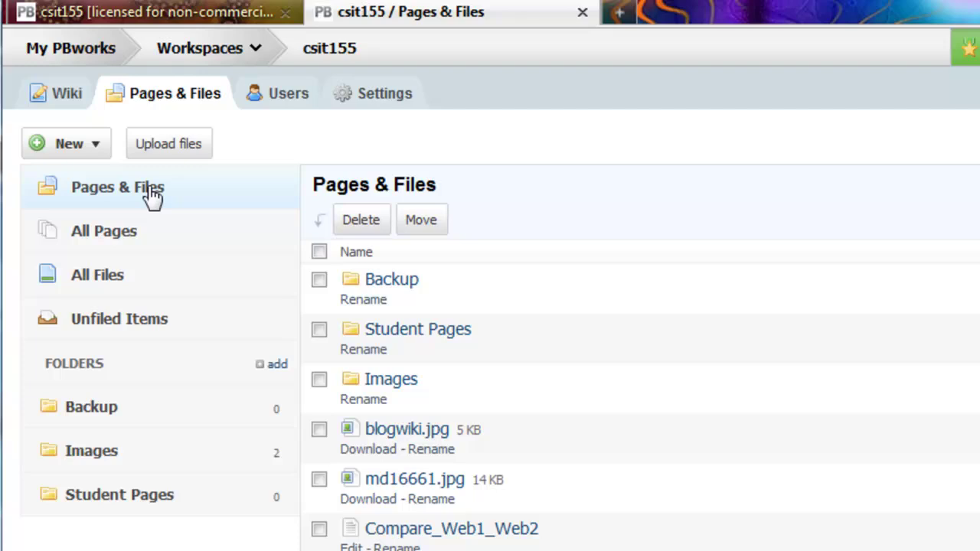
left_click(117, 240)
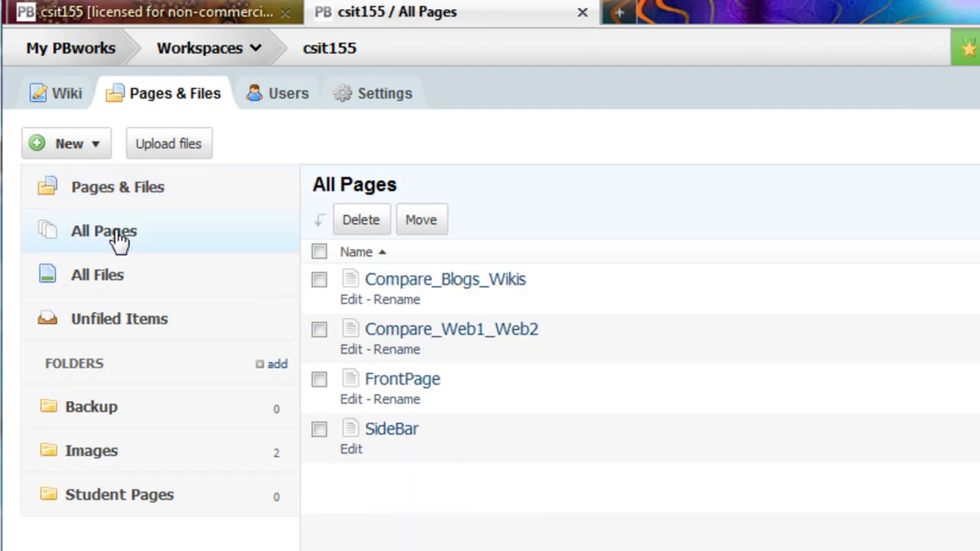
left_click(111, 278)
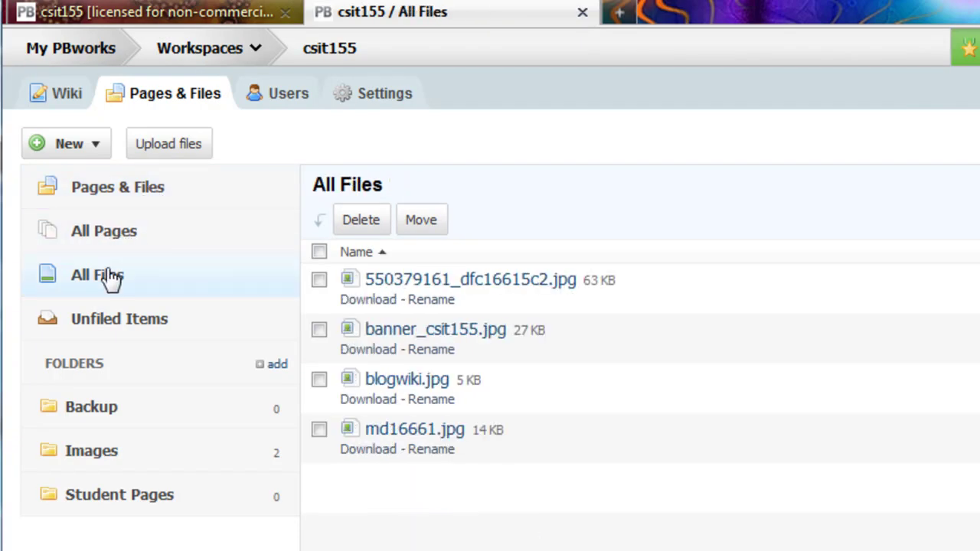
left_click(136, 195)
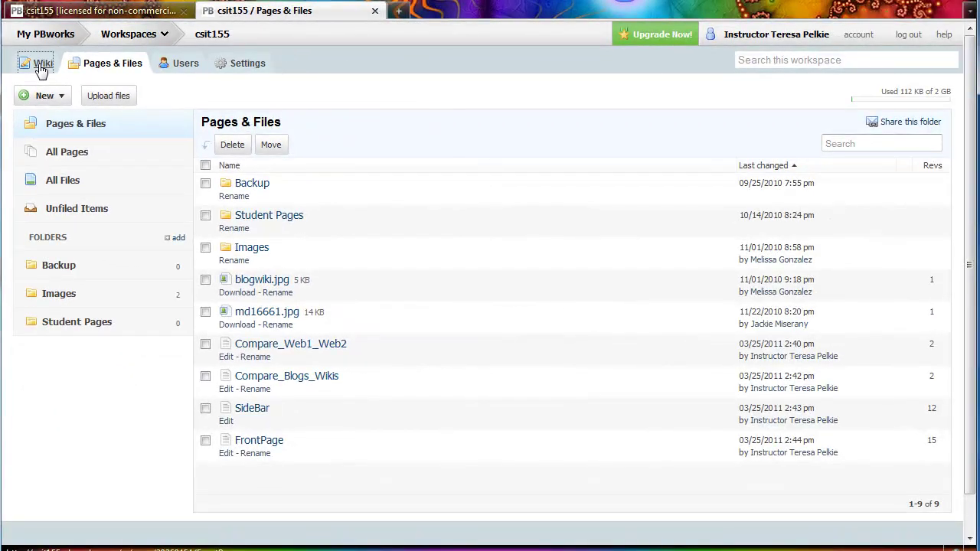
Step: Return from the Pages & Files listing to the wiki's FrontPage
left_click(41, 66)
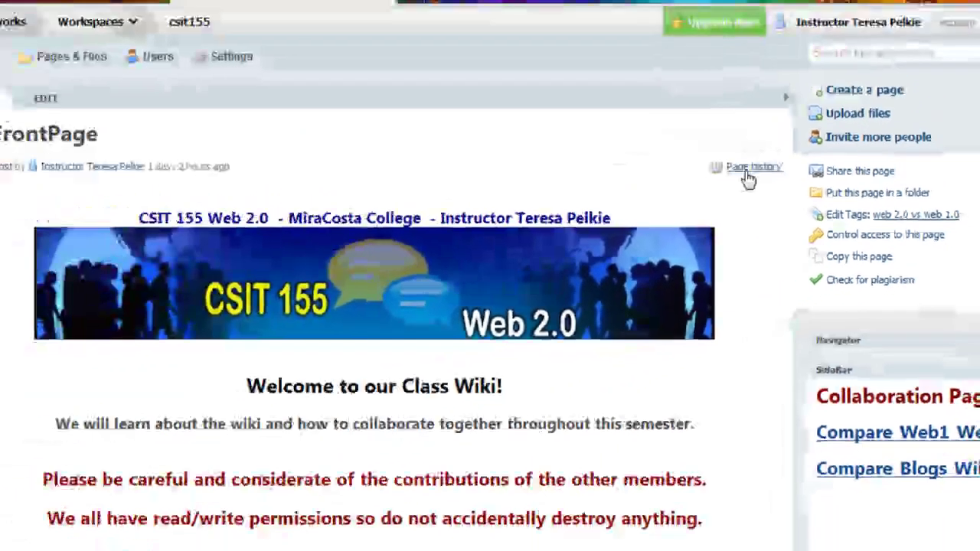
left_click(649, 119)
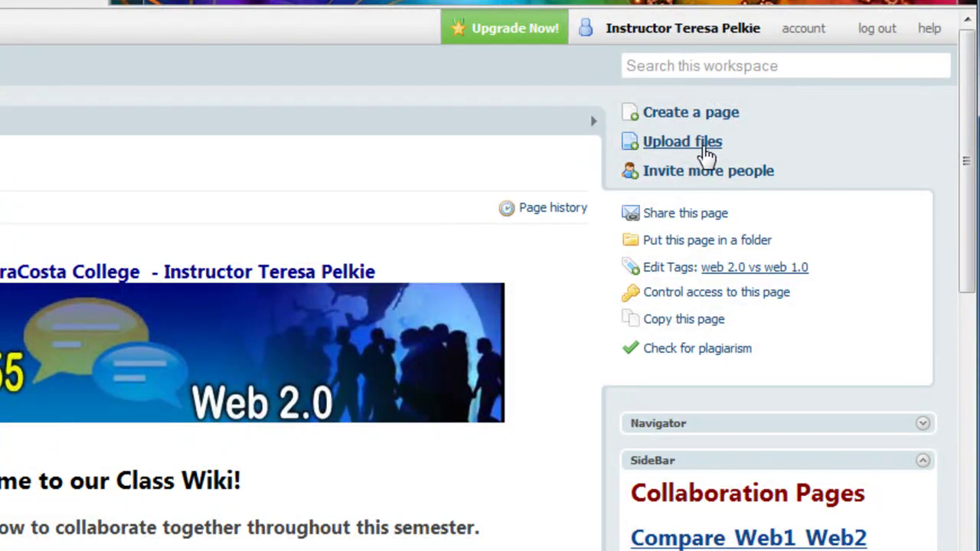
left_click(706, 150)
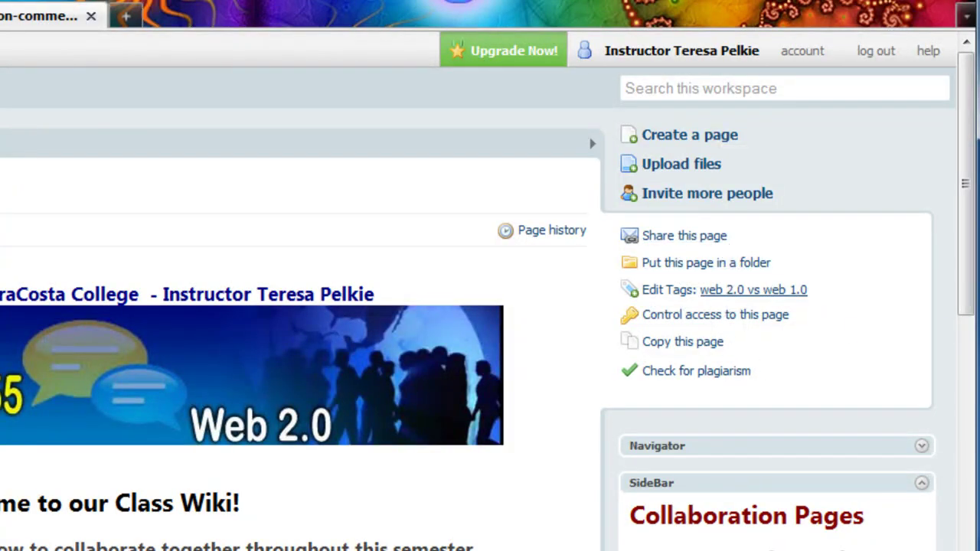
Step: Examine the Navigator's page and file lists with the SideBar section temporarily collapsed
left_click_drag(967, 271, 968, 359)
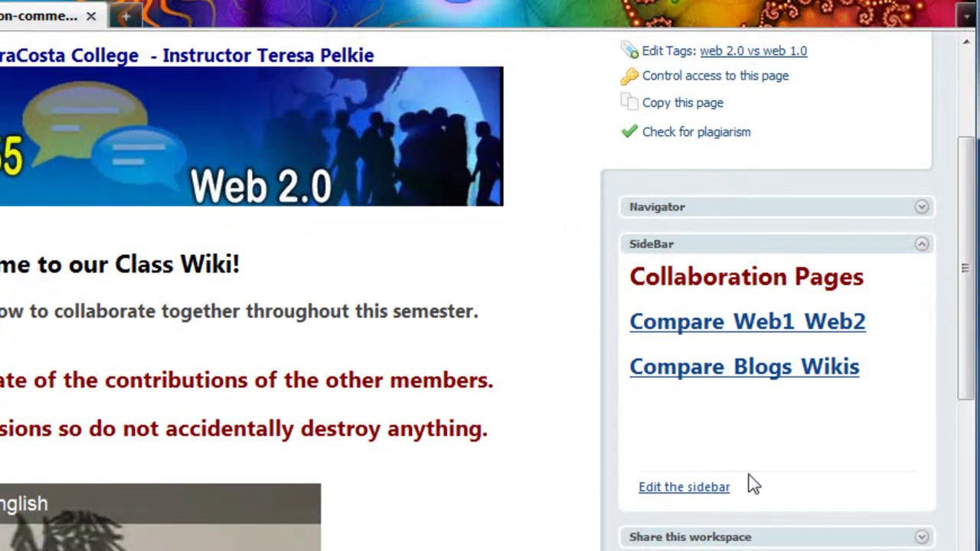
left_click(920, 247)
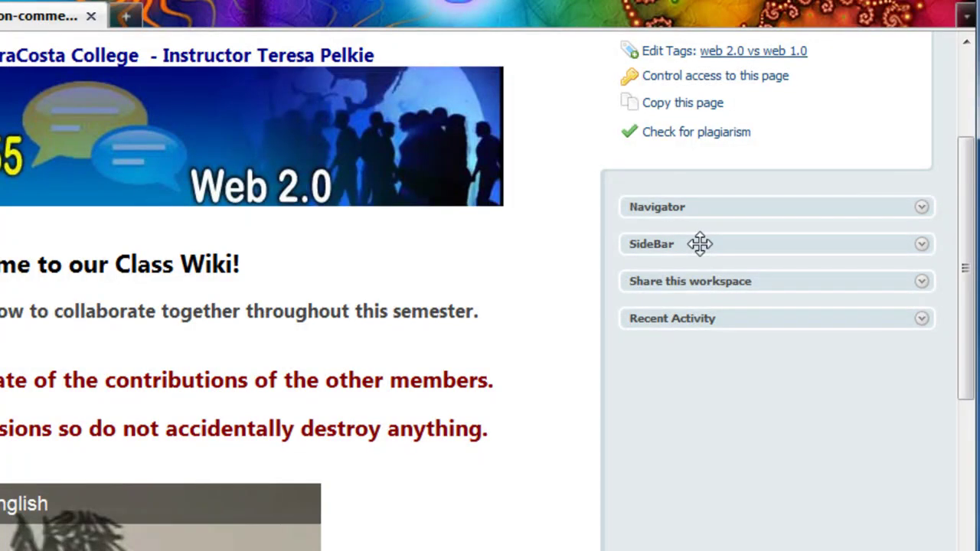
left_click(923, 212)
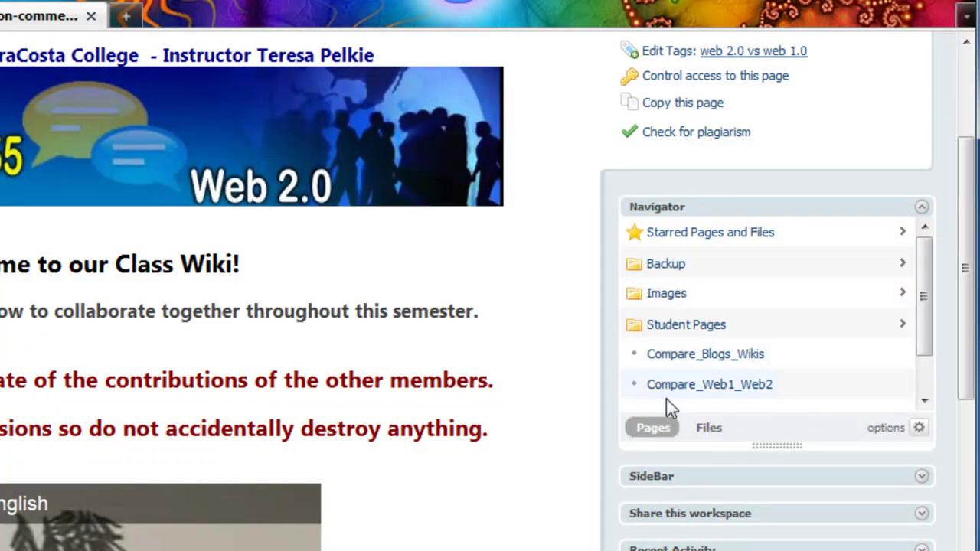
left_click(709, 429)
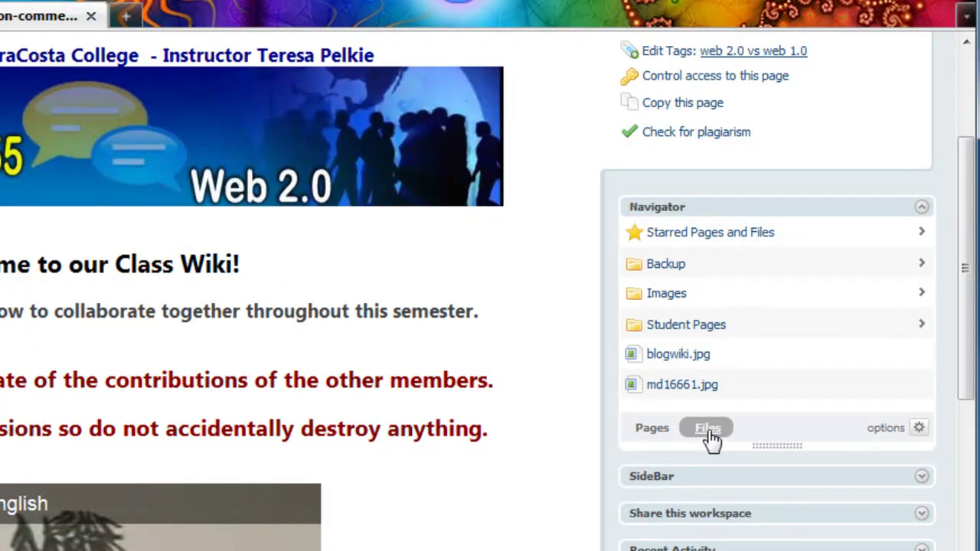
left_click(922, 208)
left_click(923, 245)
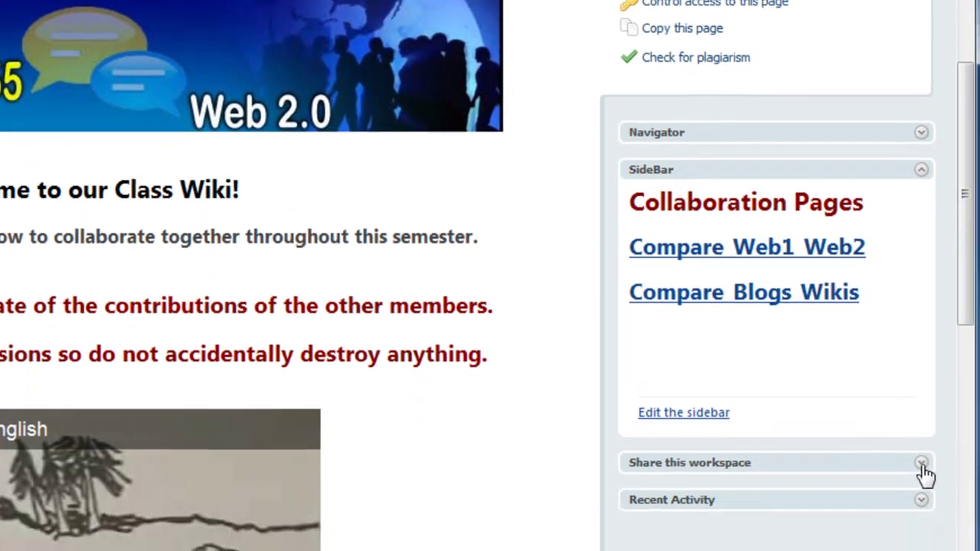
Step: Examine the Share this workspace and Recent Activity sections, collapsing each one after viewing it
left_click(923, 539)
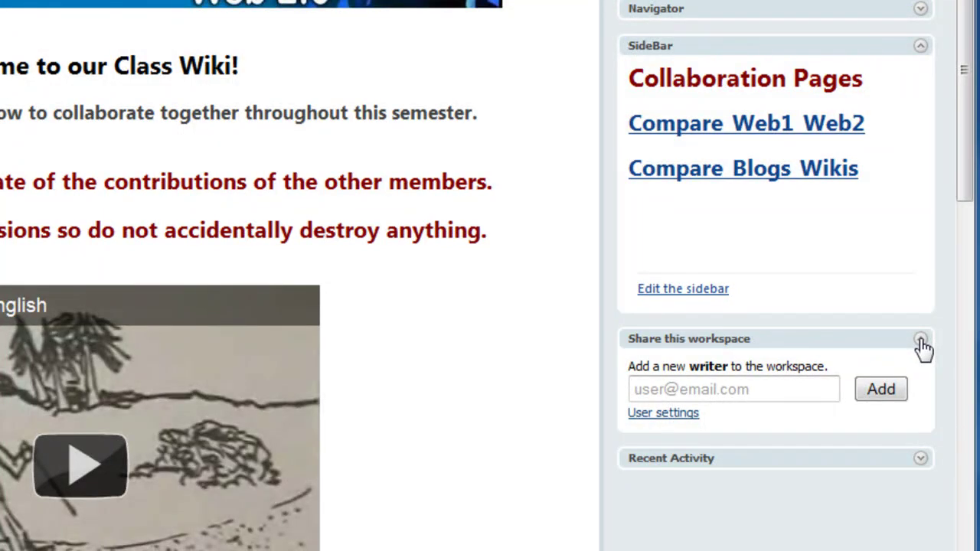
left_click(921, 342)
left_click(920, 380)
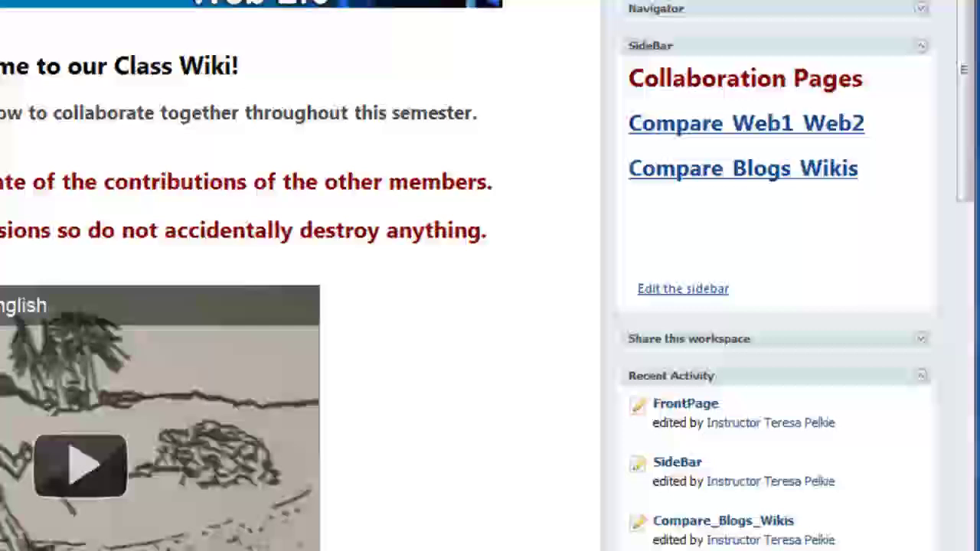
left_click(921, 381)
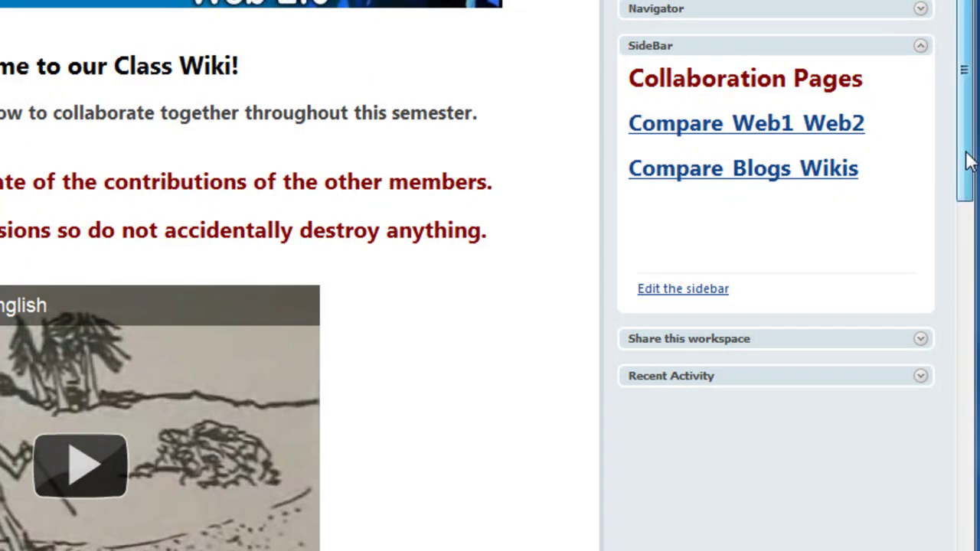
Step: Open the Compare_Web1_Web2 page for editing and add the text "Web 1.0 is static." below the horizontal line
left_click_drag(969, 158, 969, 132)
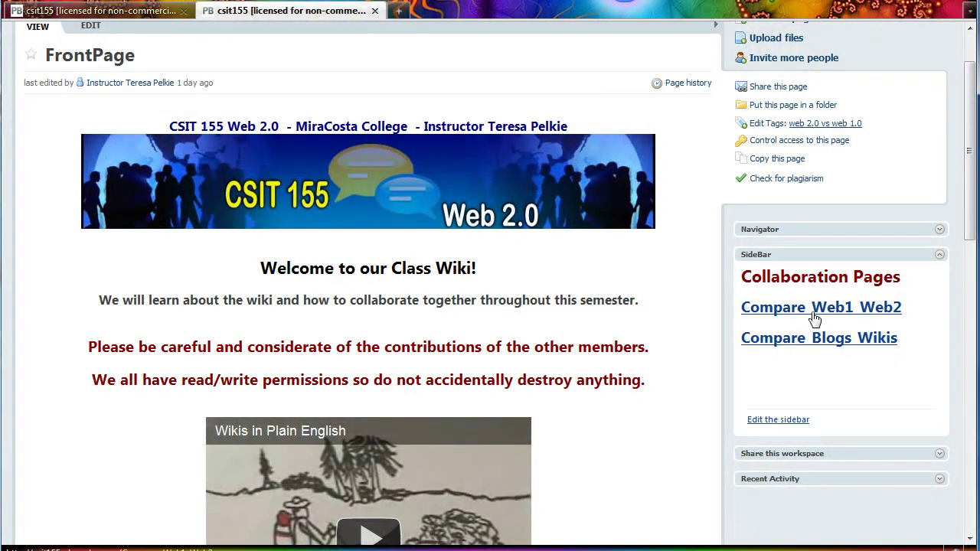
left_click(814, 316)
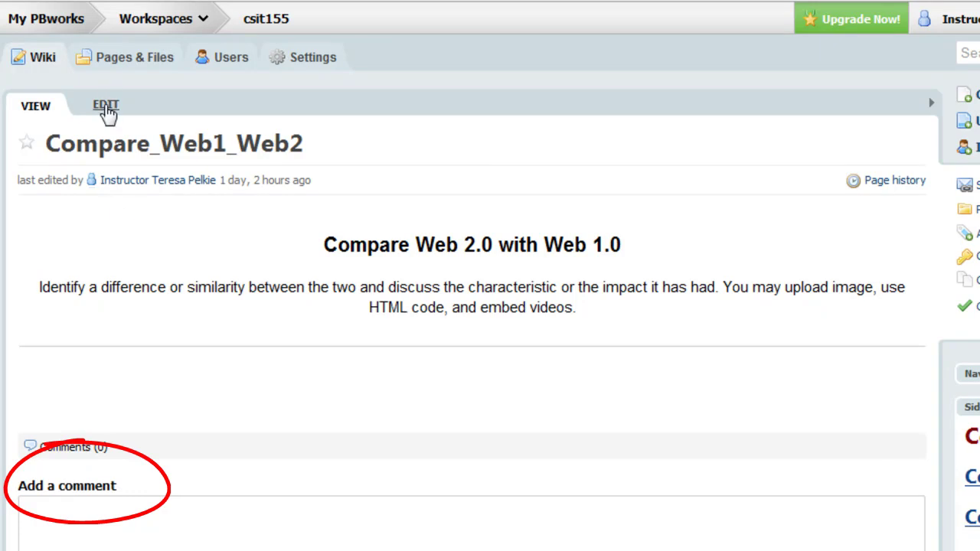
left_click(106, 106)
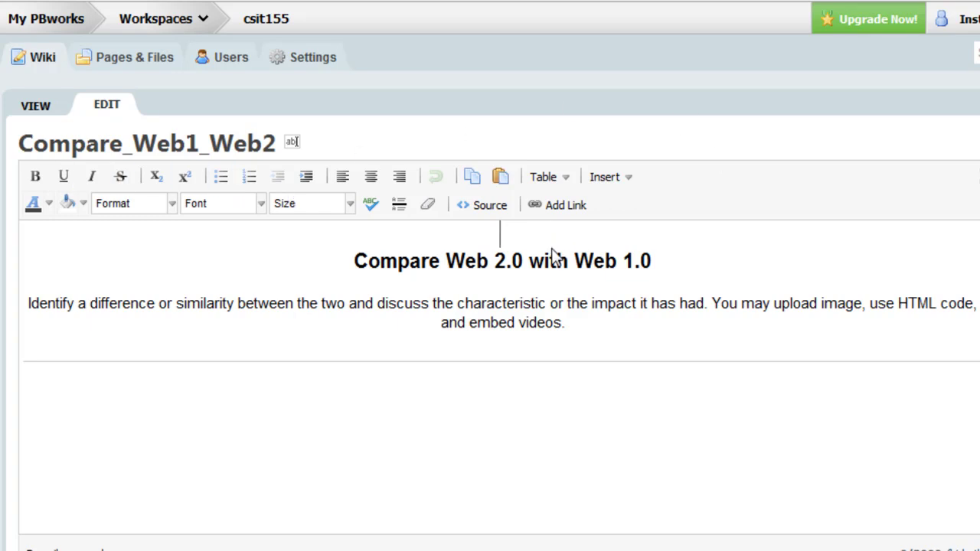
left_click(90, 418)
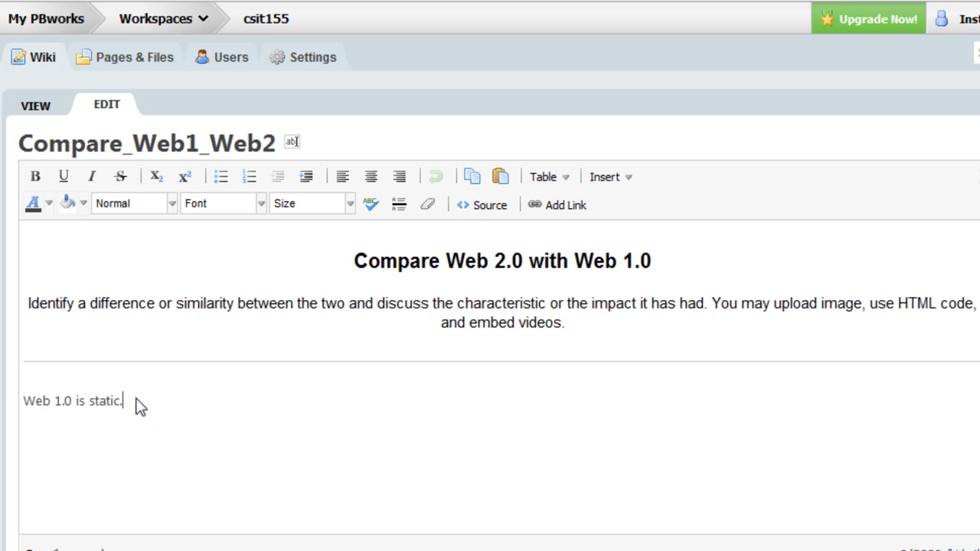
Step: Set the font of the text "Web 1.0 is static." to Arial, leaving its paragraph format as Normal
left_click_drag(137, 407, 23, 399)
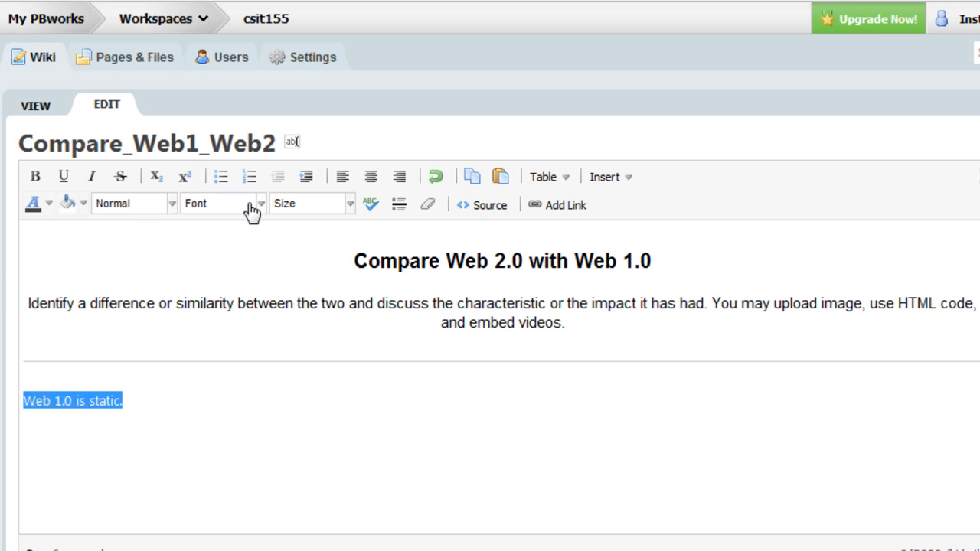
left_click(173, 205)
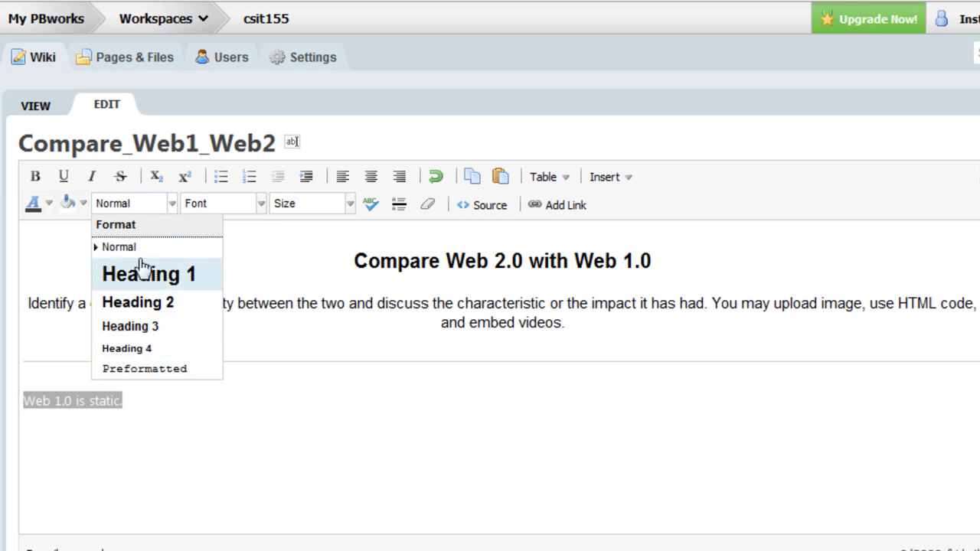
left_click(169, 216)
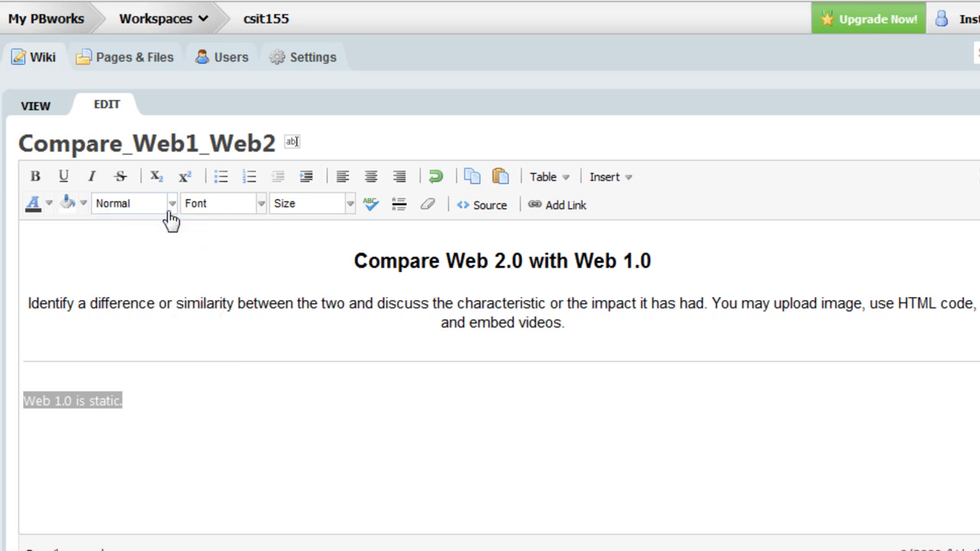
left_click(260, 205)
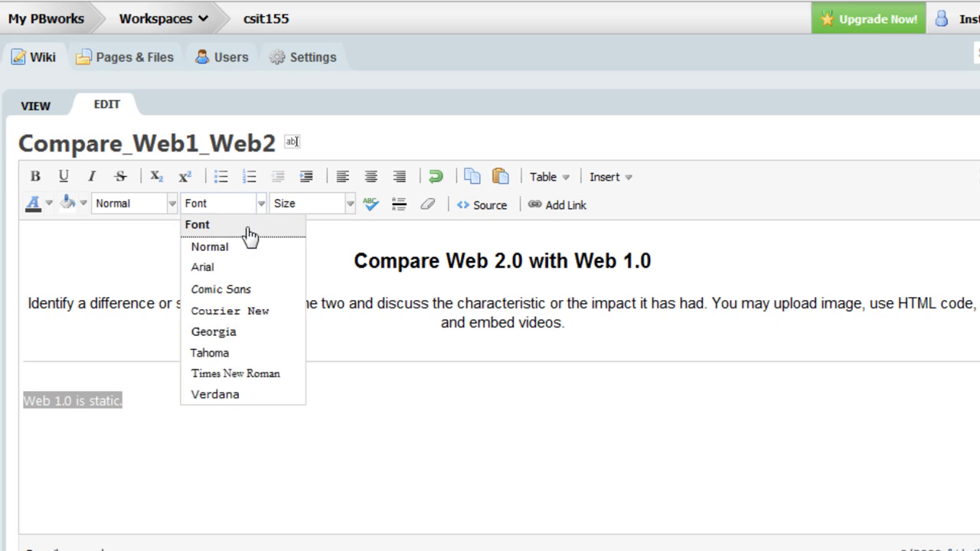
left_click(223, 270)
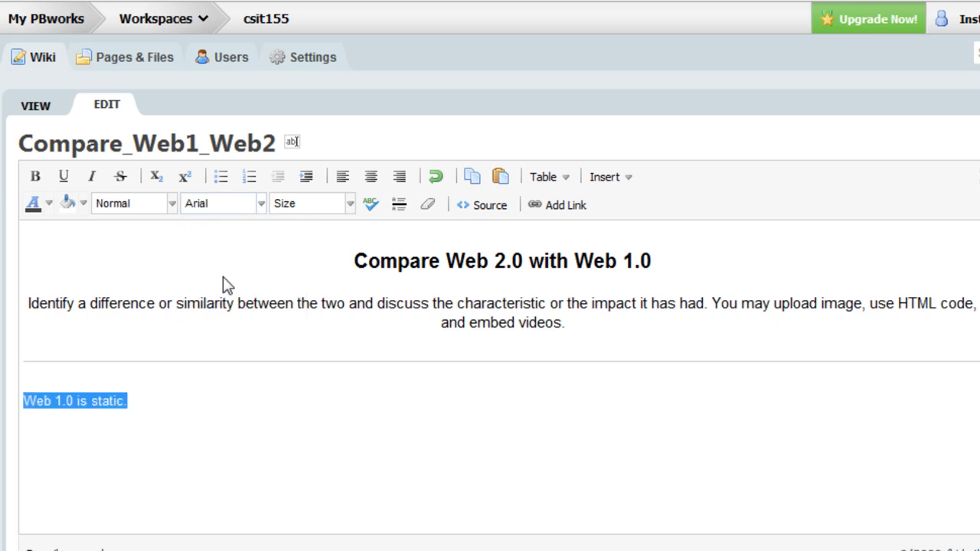
Step: Format the text "Web 1.0 is static." as 18pt, bold and italic
left_click(348, 212)
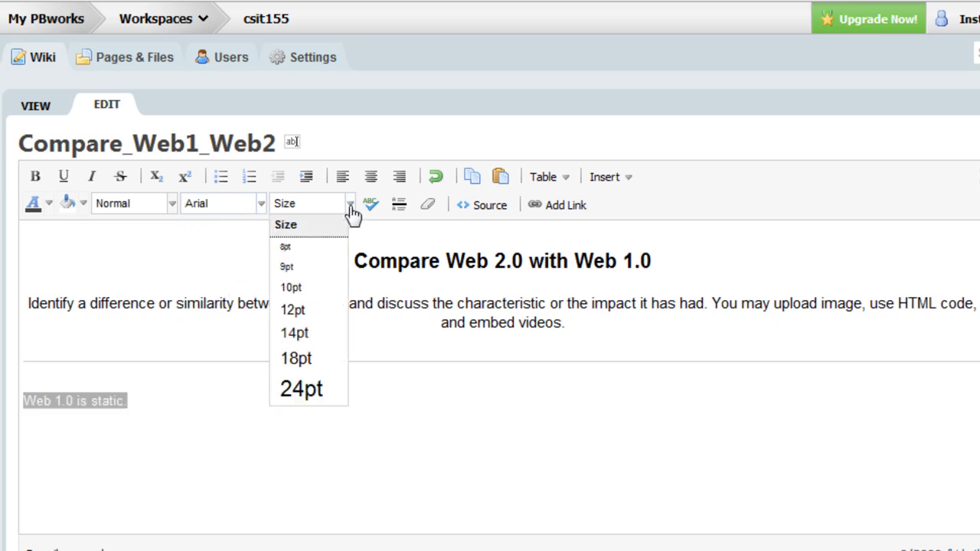
left_click(305, 361)
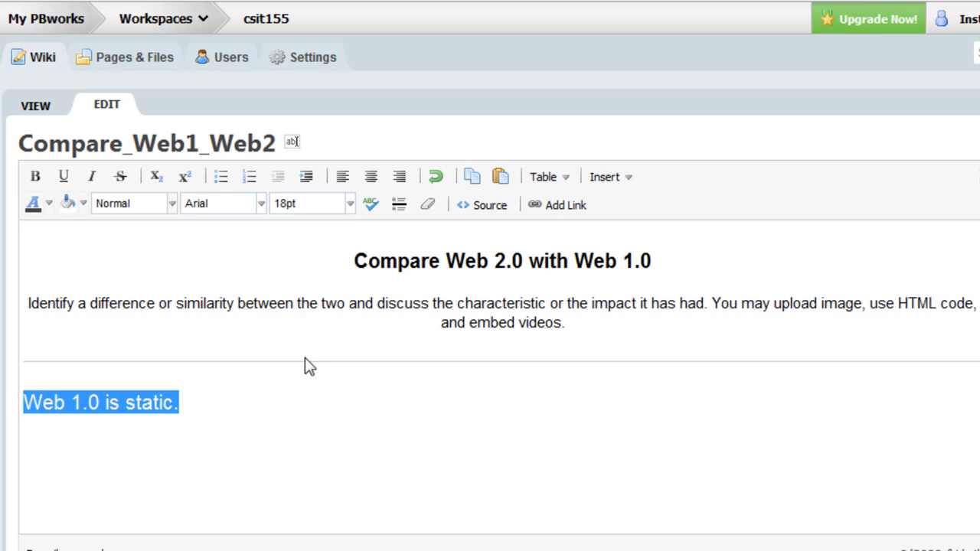
left_click(35, 180)
left_click(93, 177)
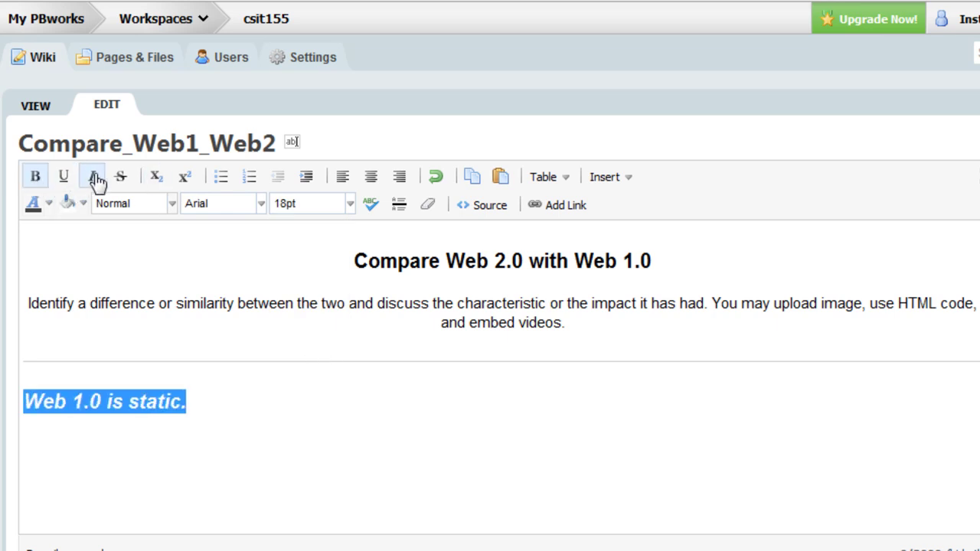
Step: Turn "Web 1.0 is static." from a bulleted into a numbered list item, indent it one level and center it
left_click(221, 179)
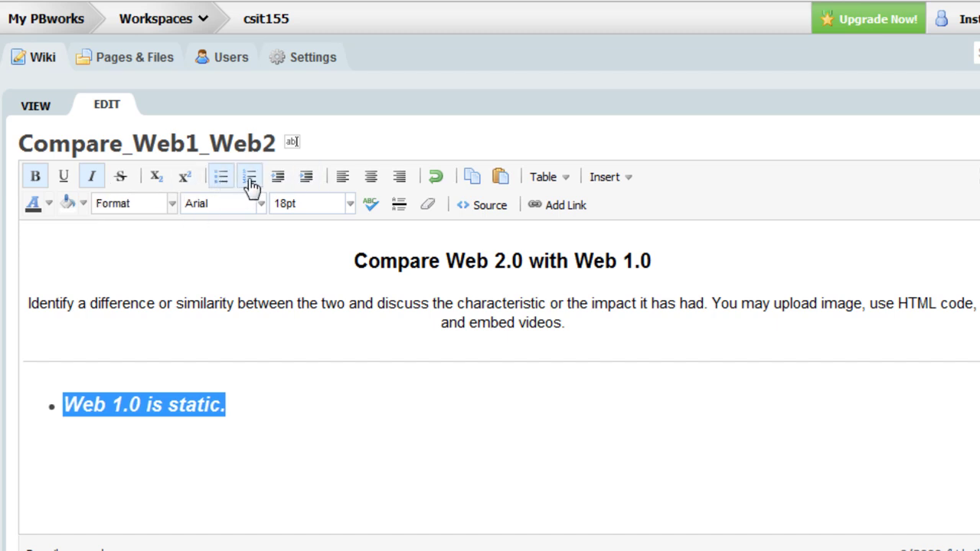
left_click(251, 184)
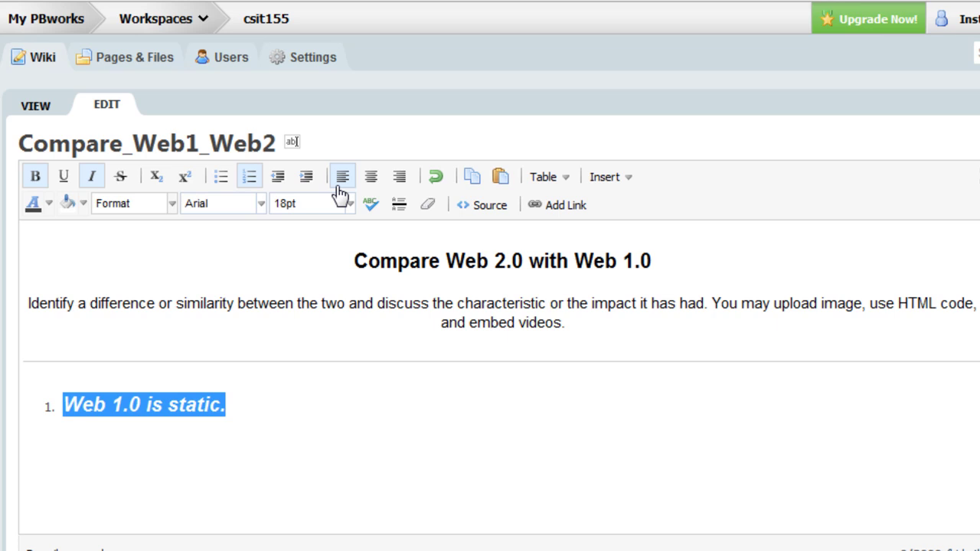
left_click(310, 185)
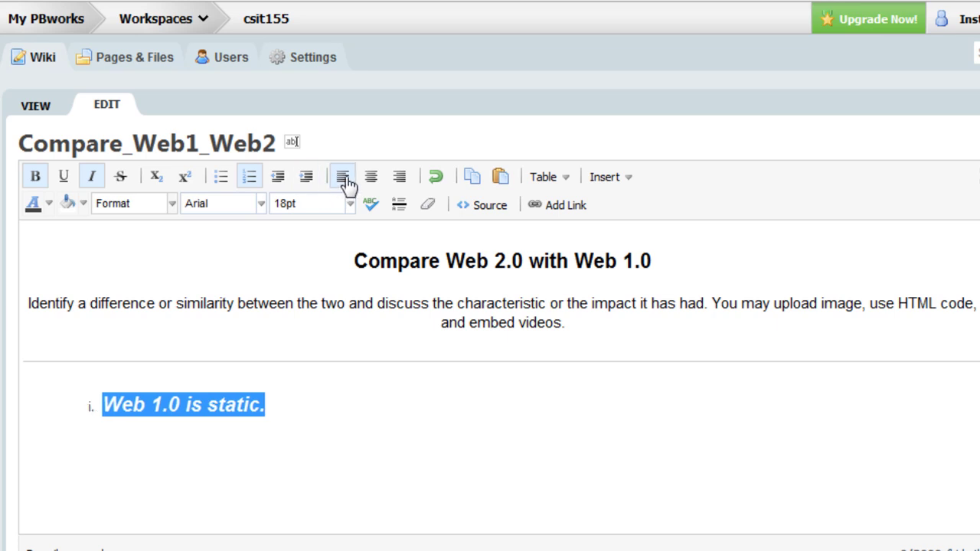
left_click(372, 179)
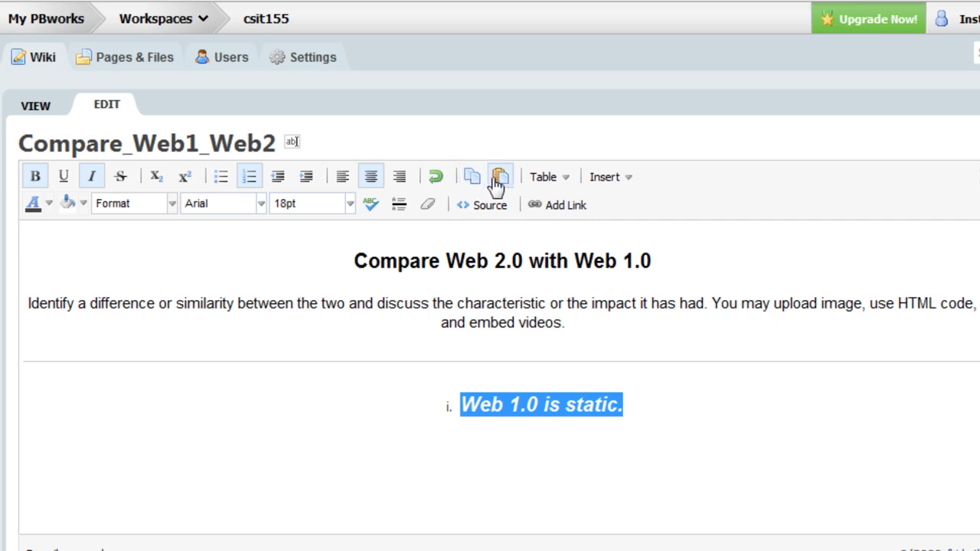
Step: Examine the editor's table options and its insert options, including the video sources, without inserting anything
left_click(566, 182)
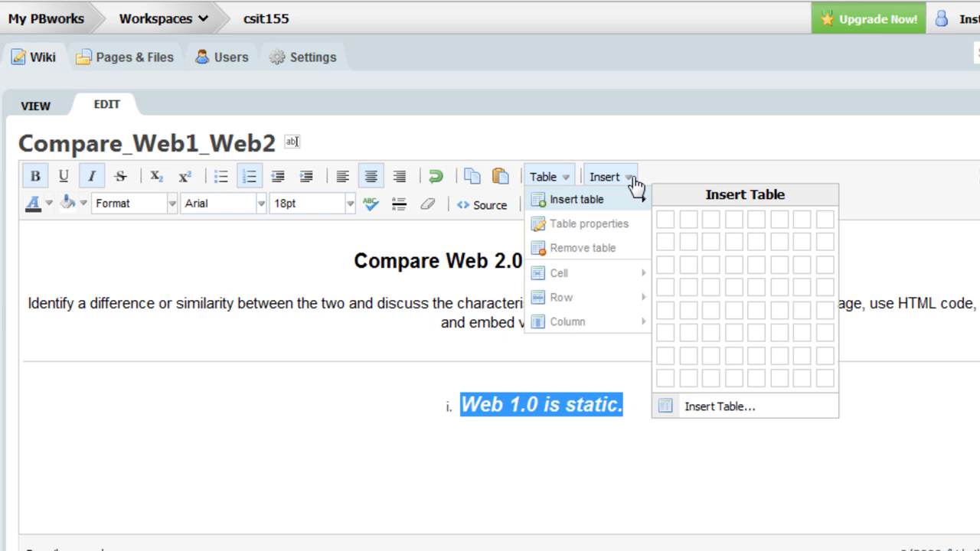
left_click(621, 507)
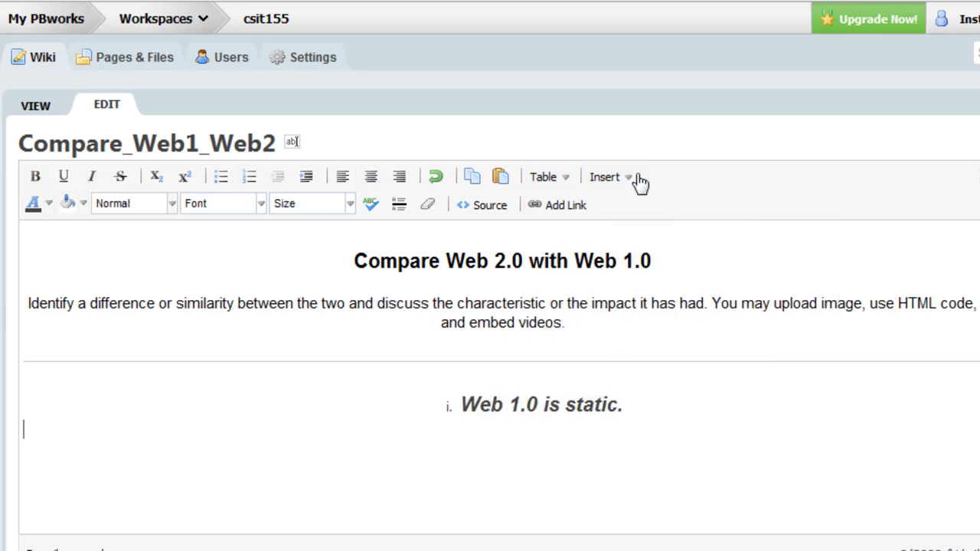
left_click(628, 183)
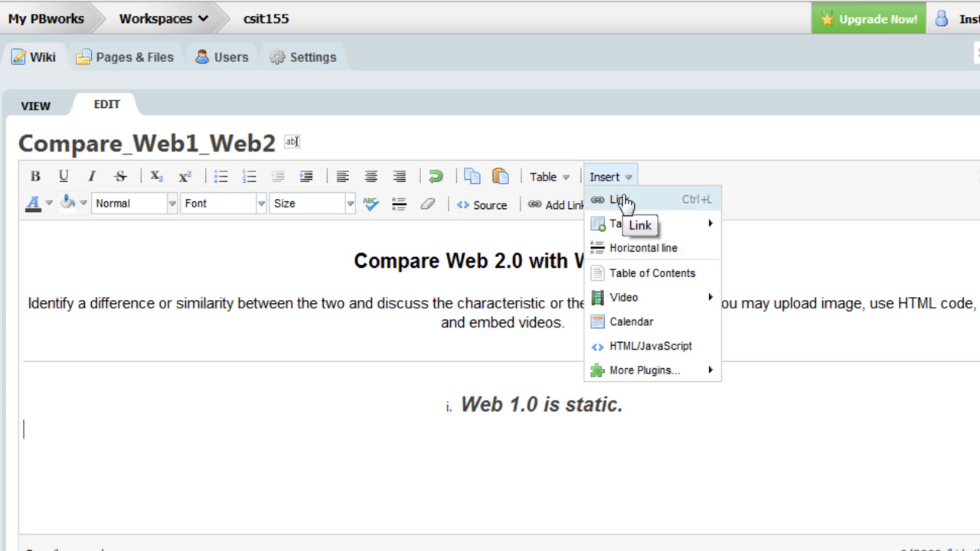
mouse_move(635, 305)
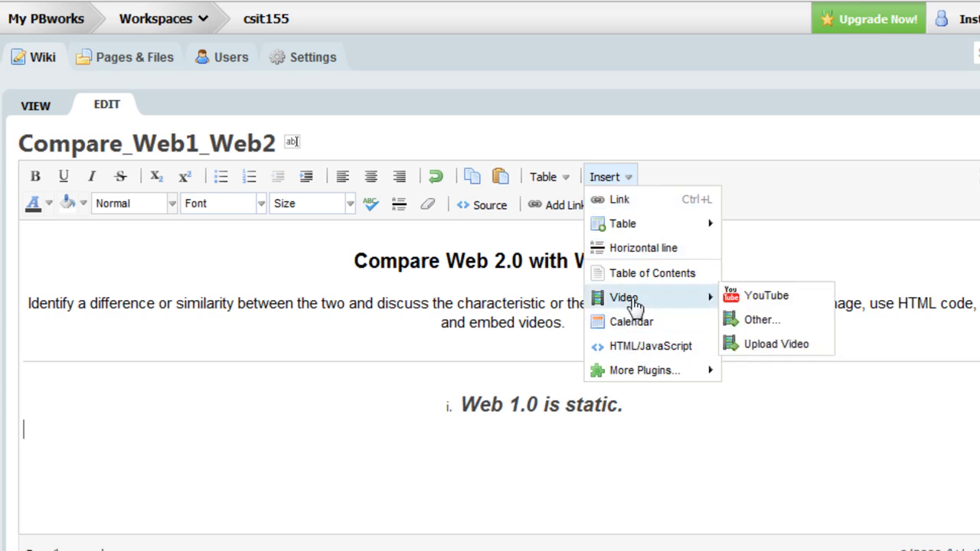
left_click(676, 424)
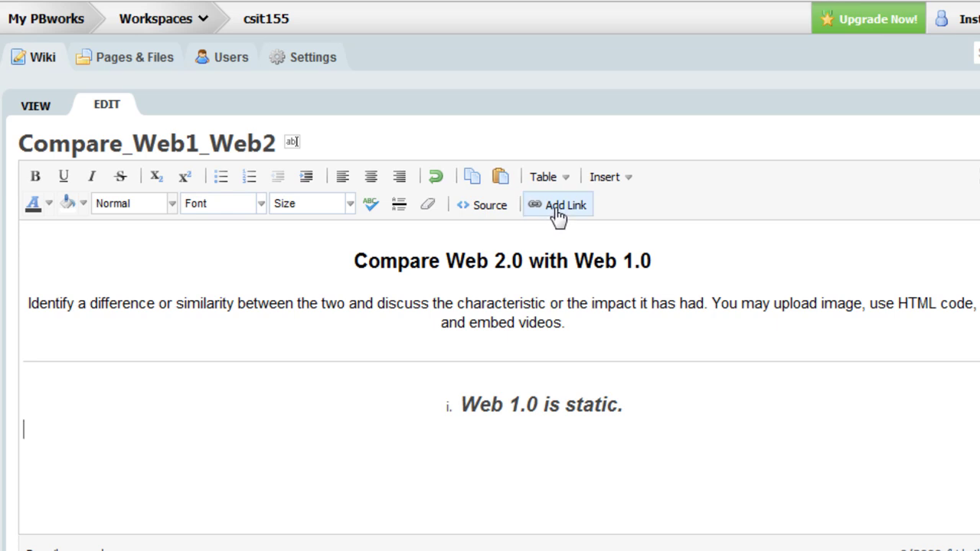
Step: Examine the page's HTML source and the plugin categories available for insertion, returning to the visual editor
left_click(483, 216)
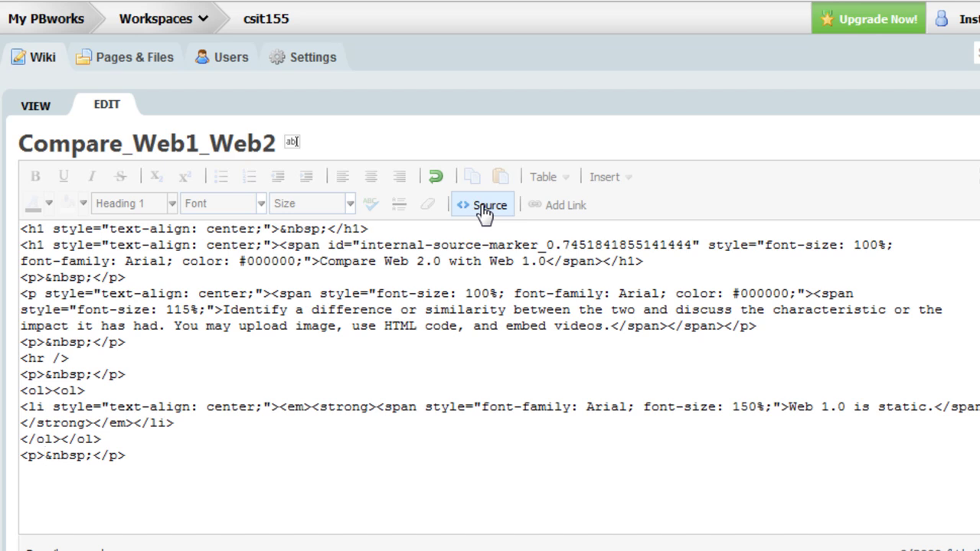
left_click(482, 215)
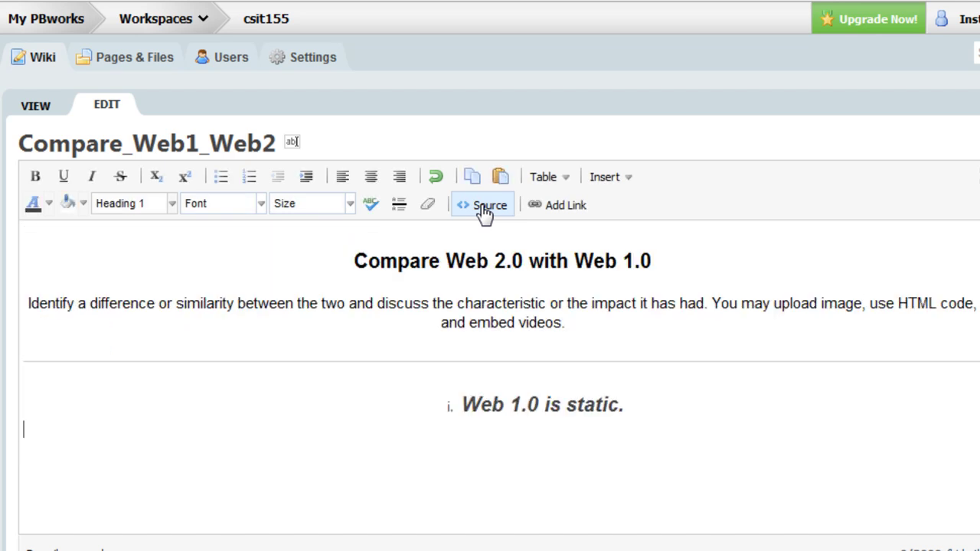
left_click(626, 182)
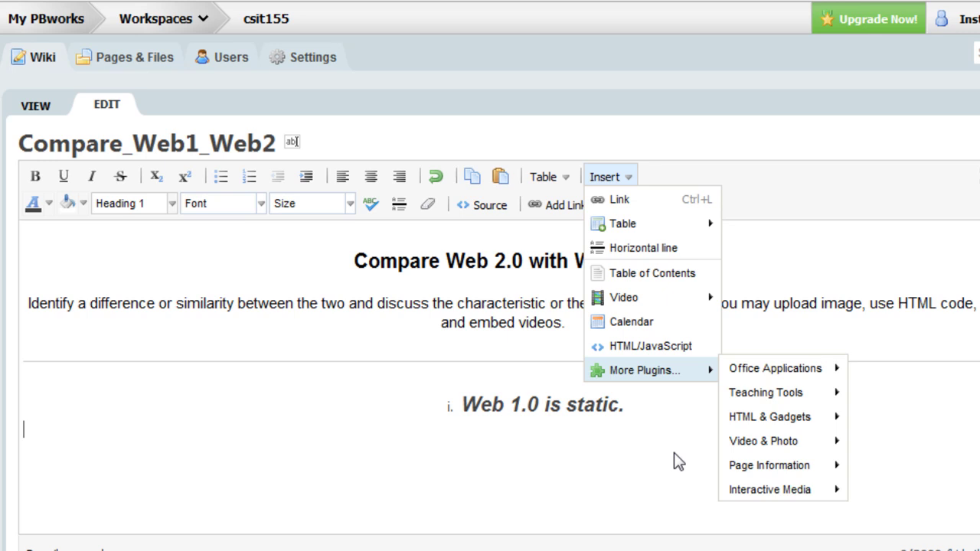
left_click(651, 470)
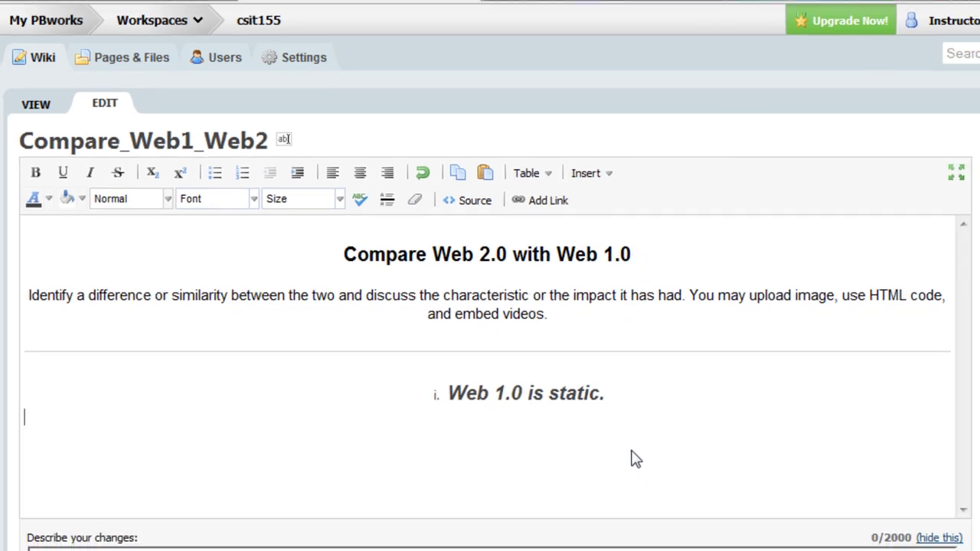
Step: Add a line after "Web 1.0 is static.", align it left and remove its list numbering
left_click(672, 407)
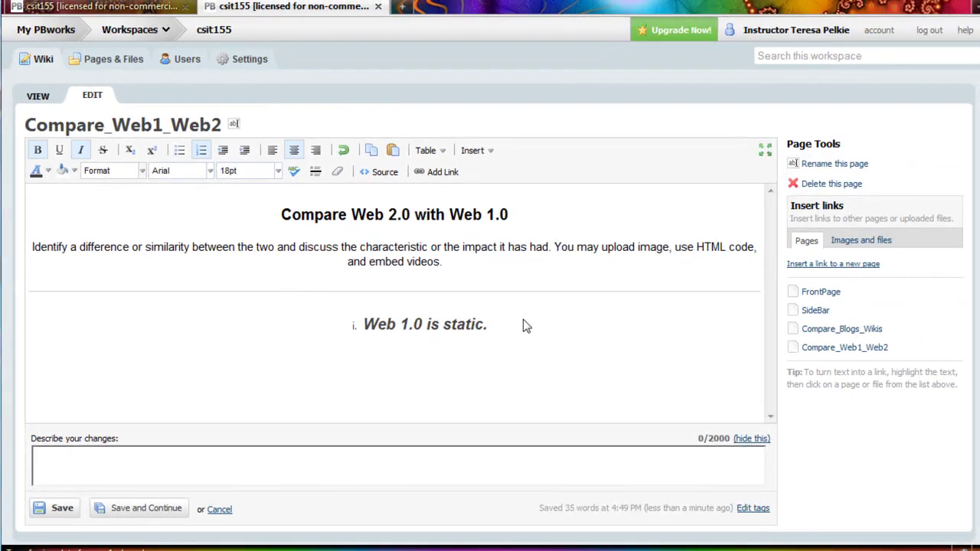
key("Return")
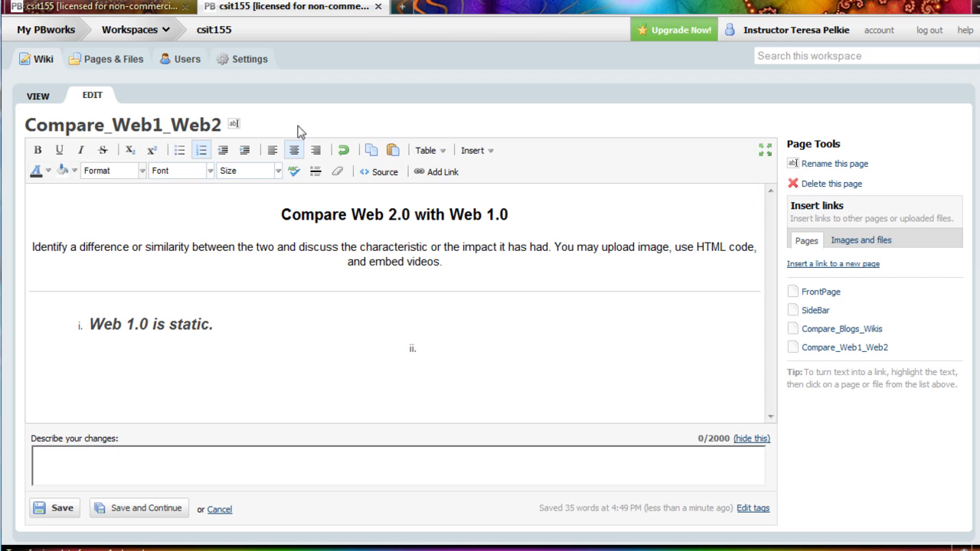
left_click(270, 152)
left_click(202, 155)
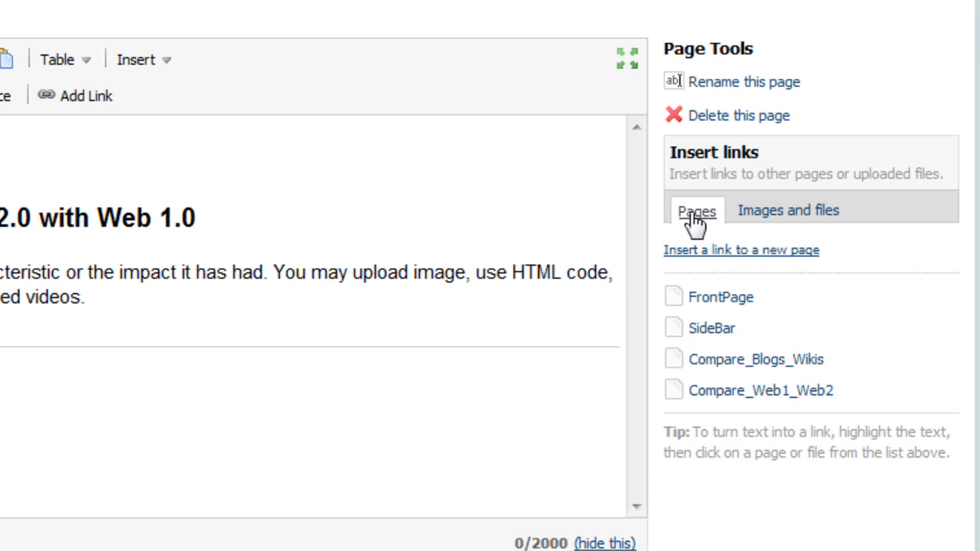
Step: List the images and files available for linking, and add an unnumbered blank line below "Web 1.0 is static."
left_click(785, 222)
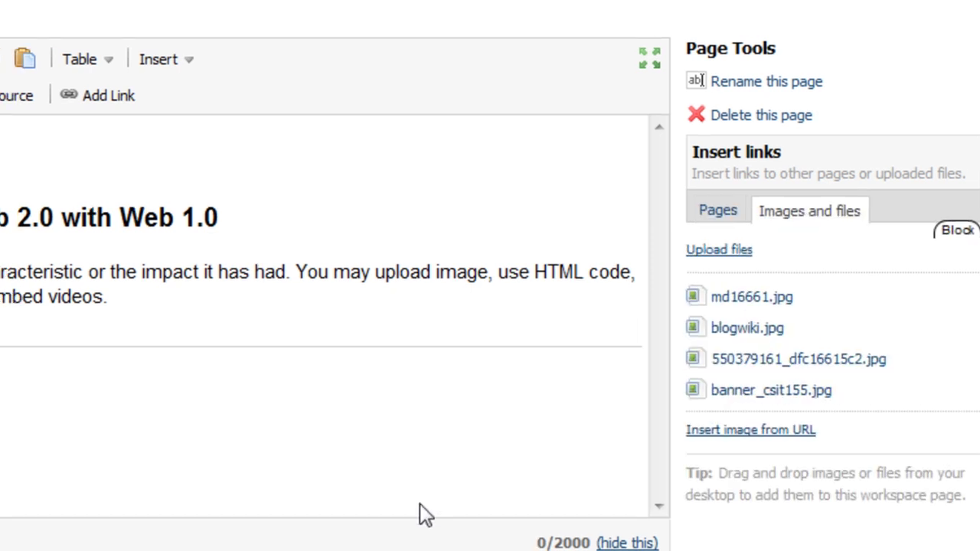
left_click(532, 413)
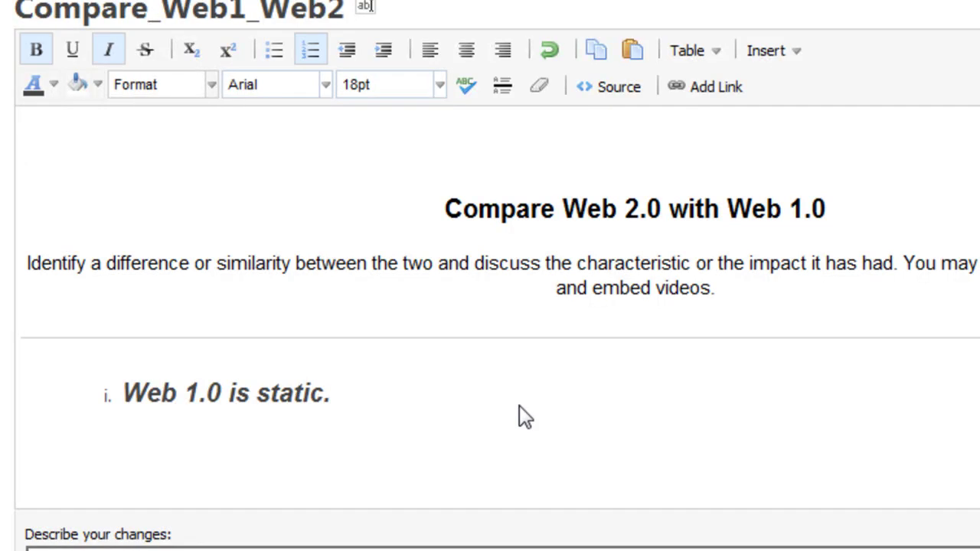
key("Return")
key("Return")
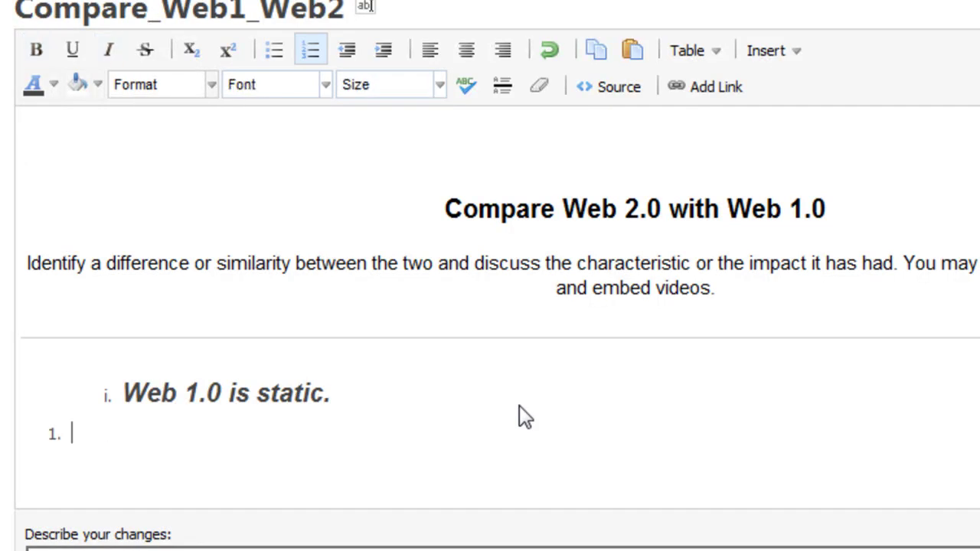
key("Return")
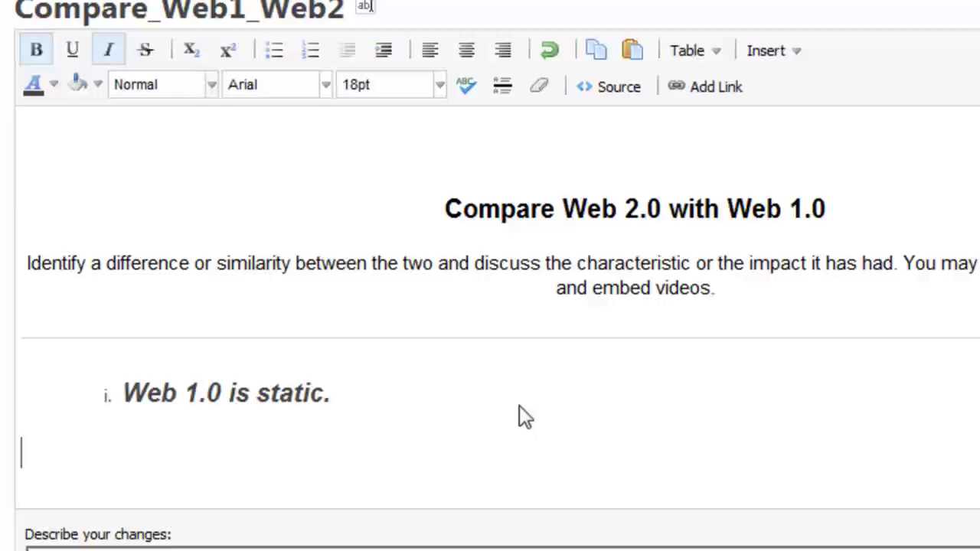
scroll(500, 318, "down", 1)
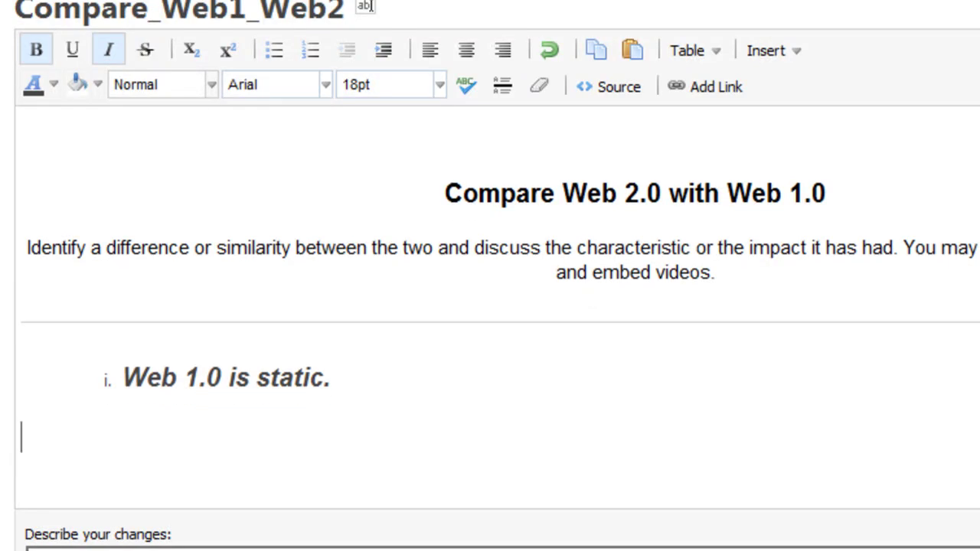
Step: Insert the image blogwiki.jpg below "Web 1.0 is static." and start a new line beneath it
mouse_move(905, 305)
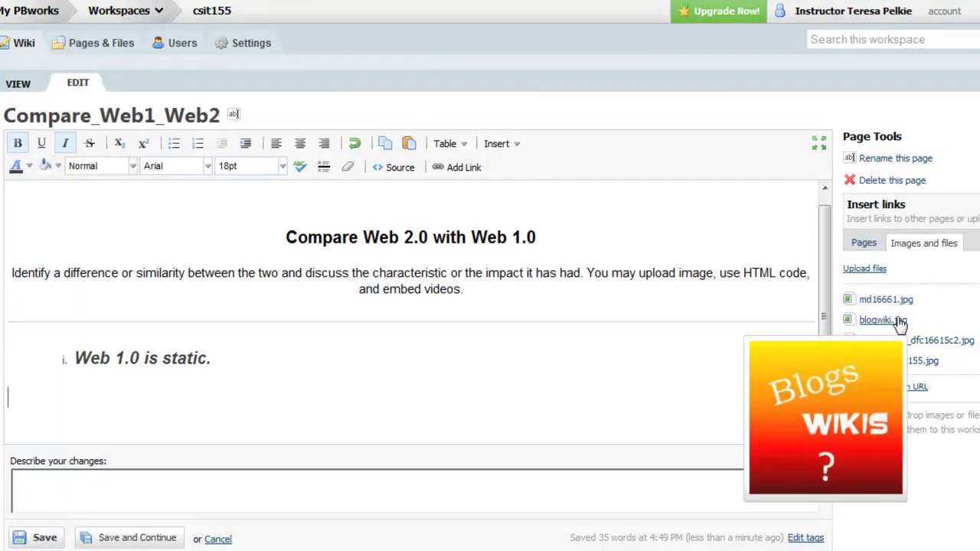
left_click(899, 323)
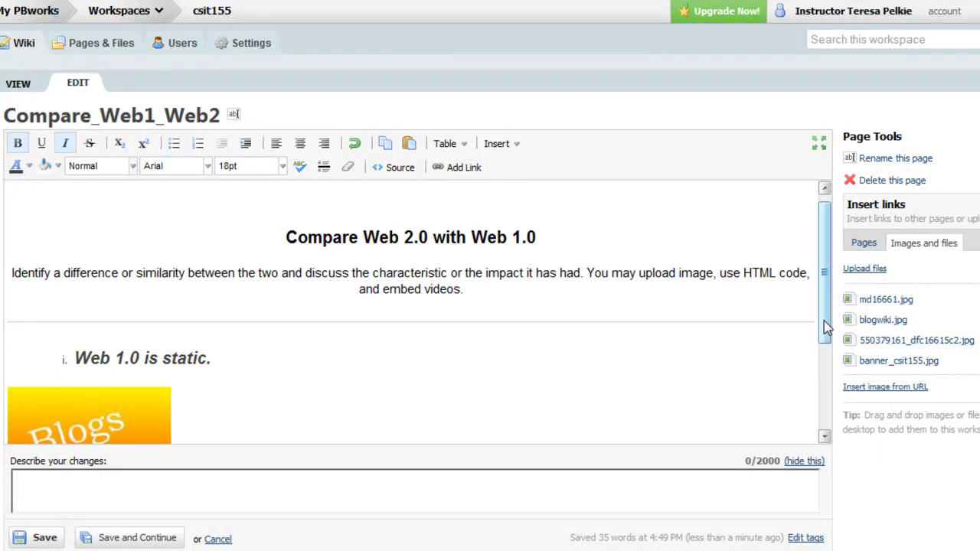
left_click_drag(823, 321, 821, 399)
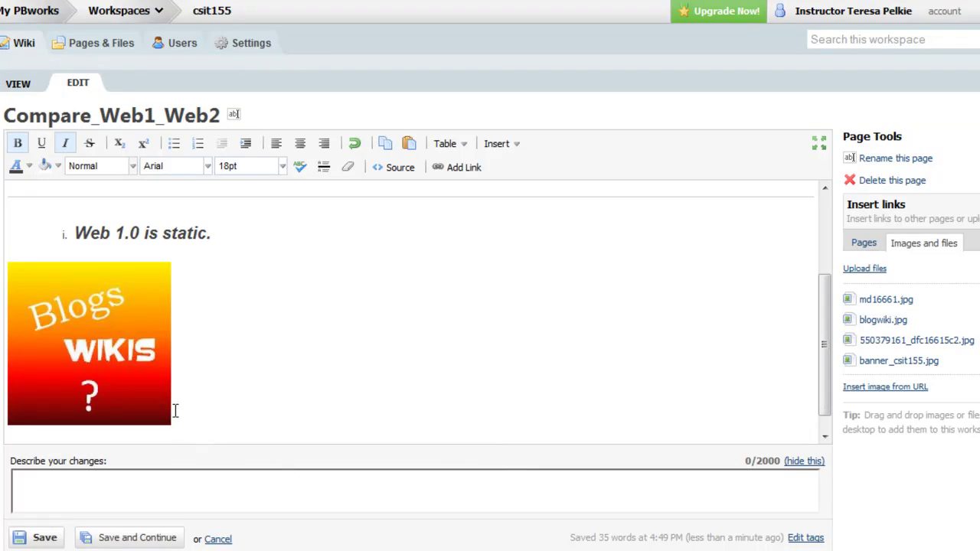
mouse_move(873, 328)
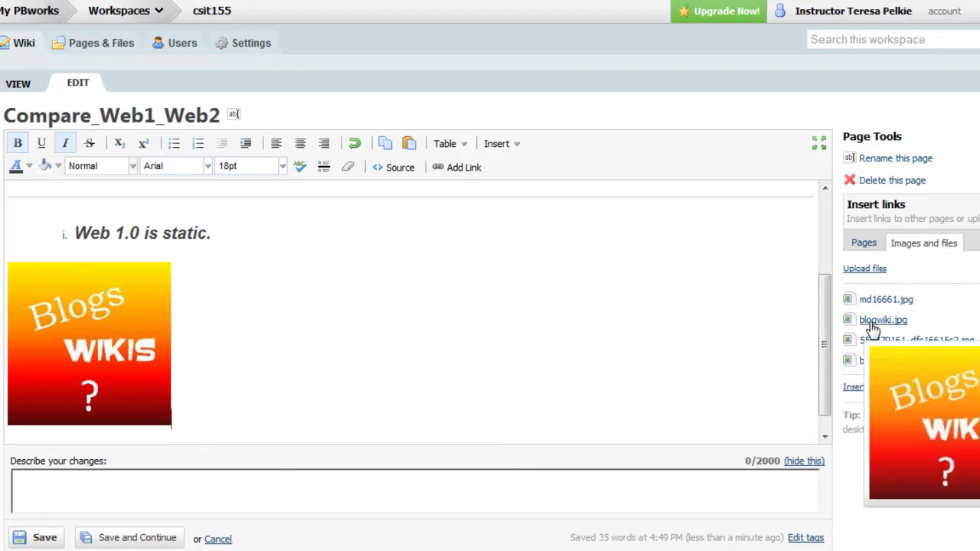
left_click(636, 422)
key("Return")
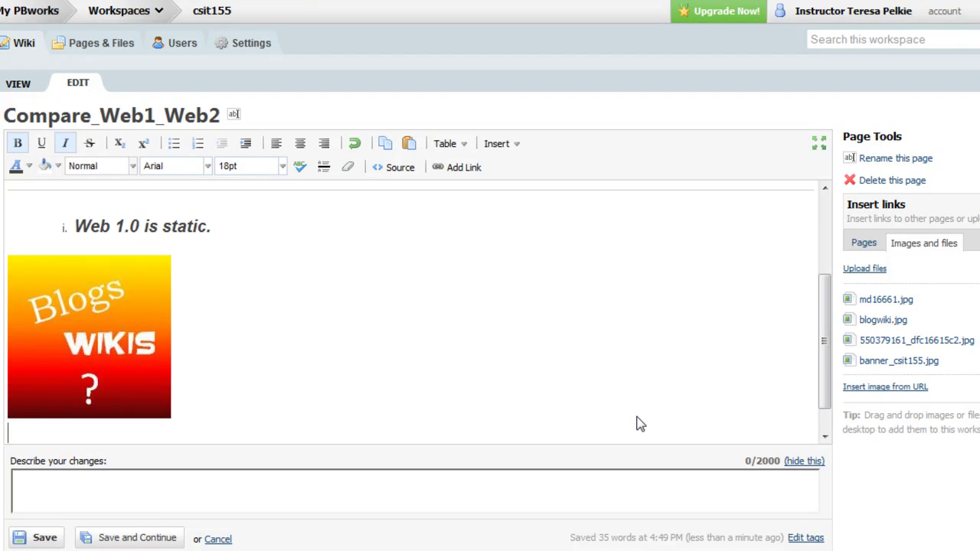
Step: Insert a link to the Compare_Web1_Web2 page beneath the Blogs Wikis image
left_click(866, 245)
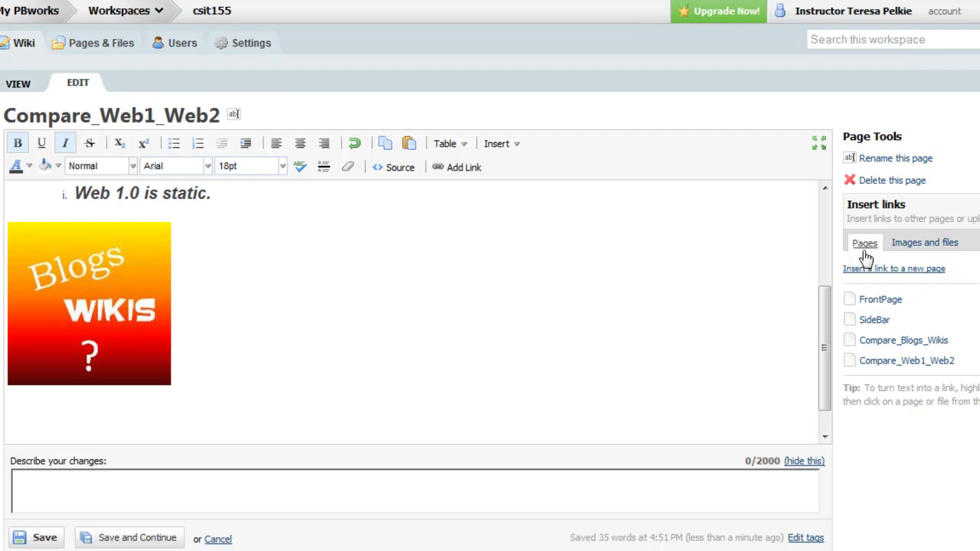
left_click(876, 366)
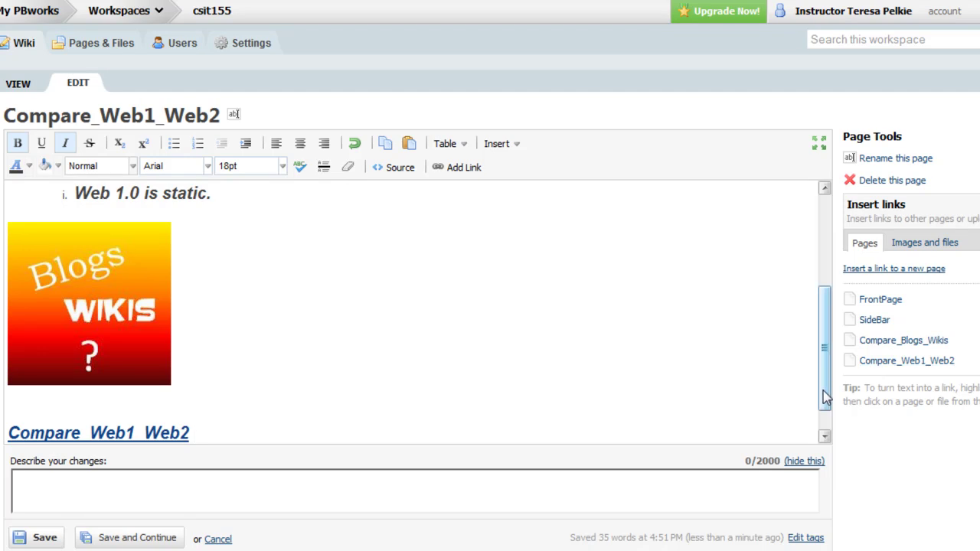
left_click_drag(824, 398, 823, 419)
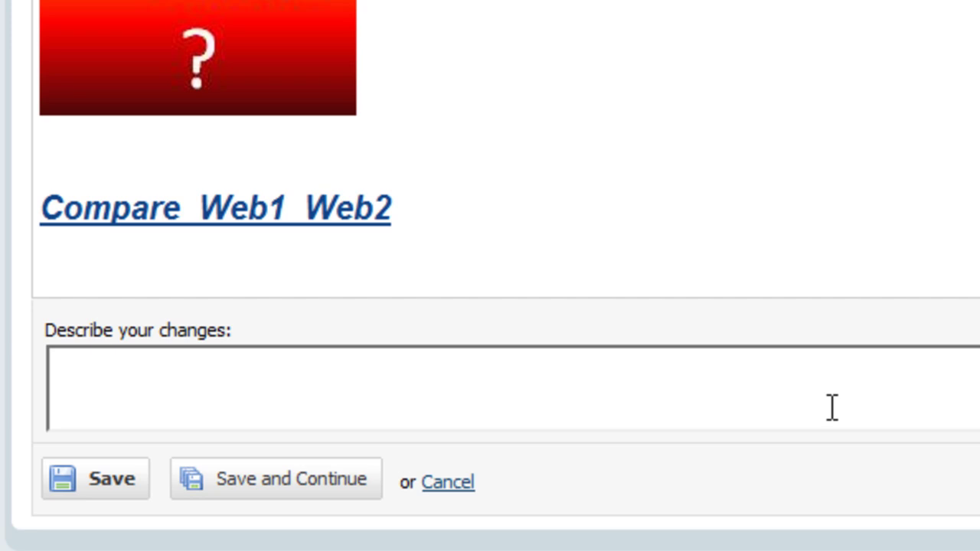
Step: Enter "hhhhhh" as the description of the changes and cancel the page edit
left_click(832, 403)
type("hhhhhh")
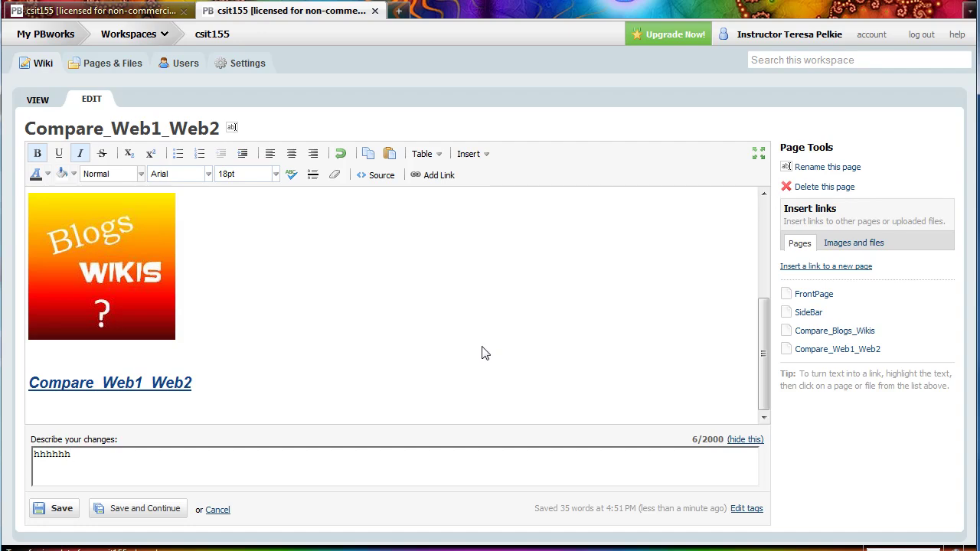
left_click(219, 510)
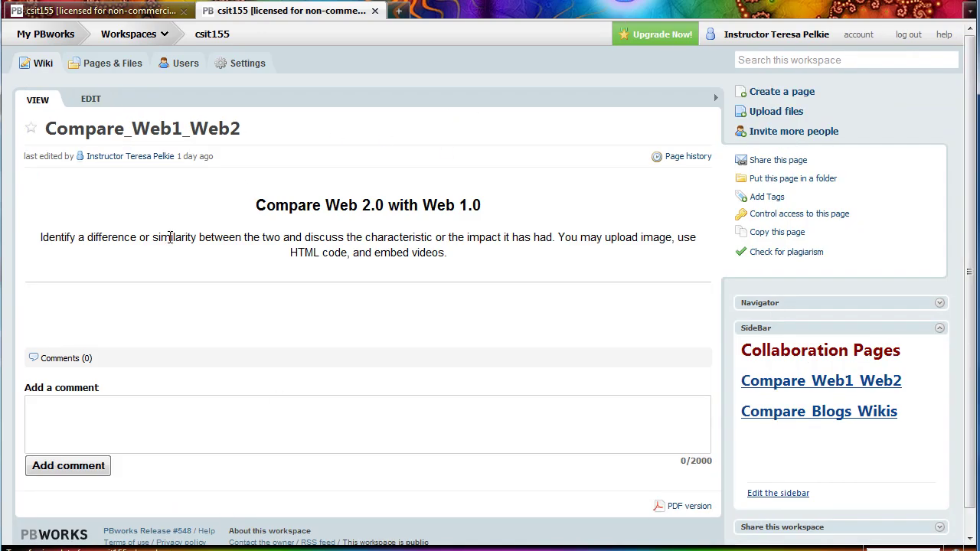
Step: Examine the Compare_Web1_Web2 page's revision history and tag entry field, and return to the wiki's FrontPage
left_click(687, 161)
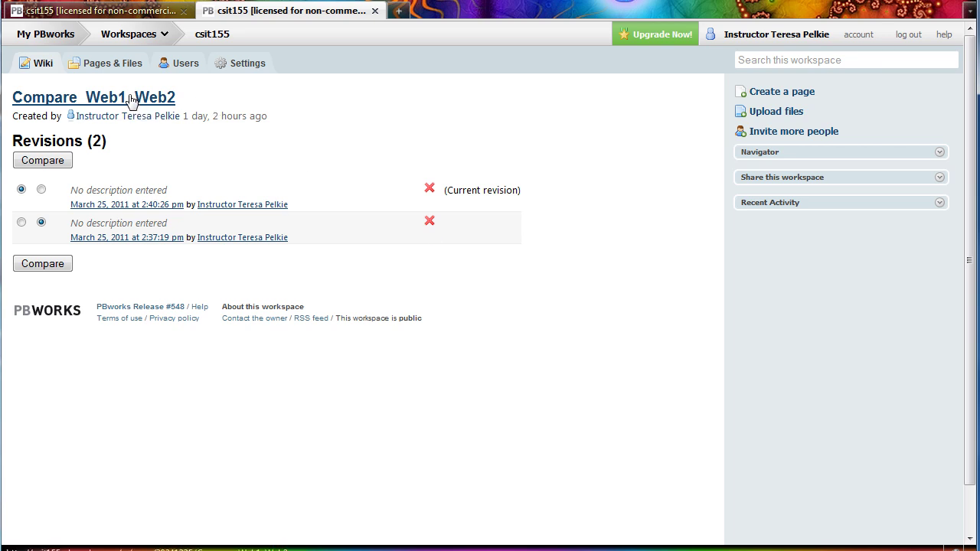
left_click(130, 101)
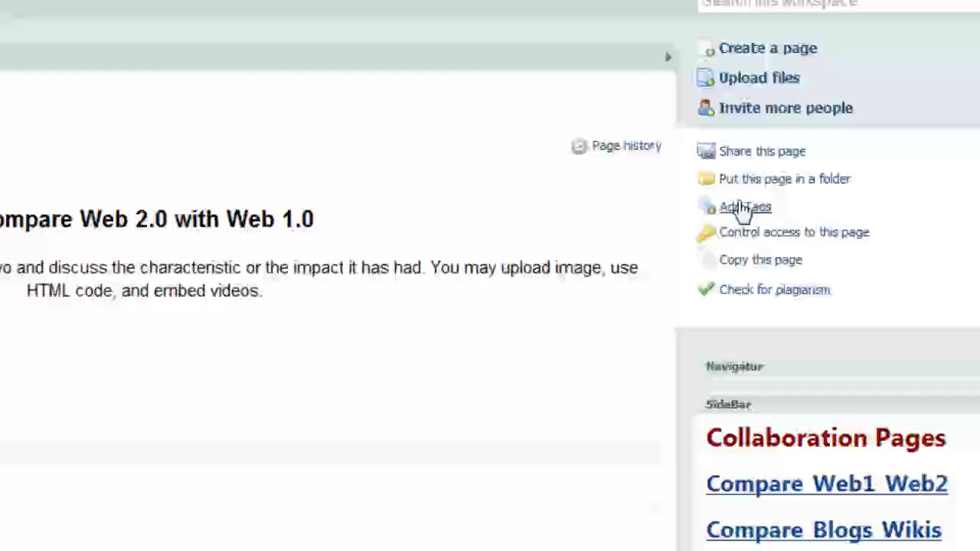
left_click(734, 213)
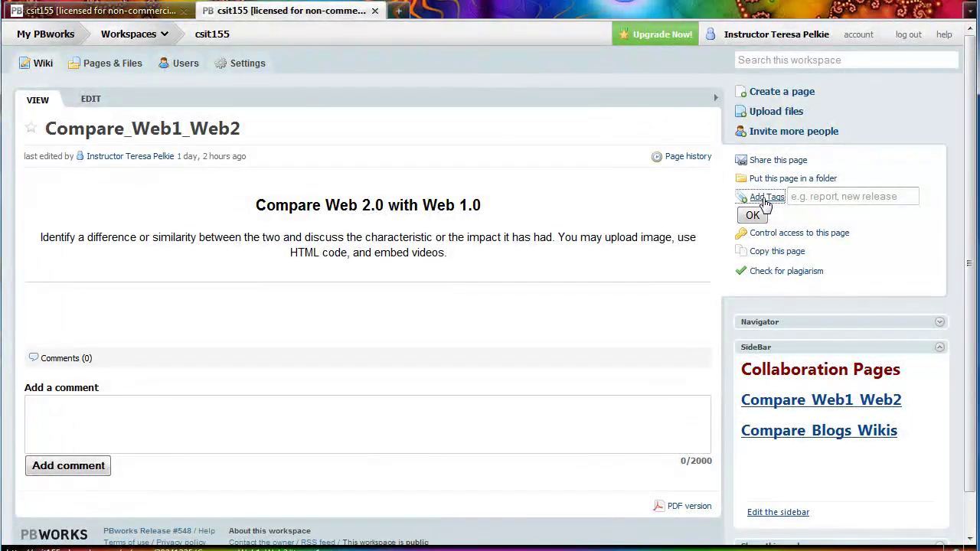
left_click(42, 64)
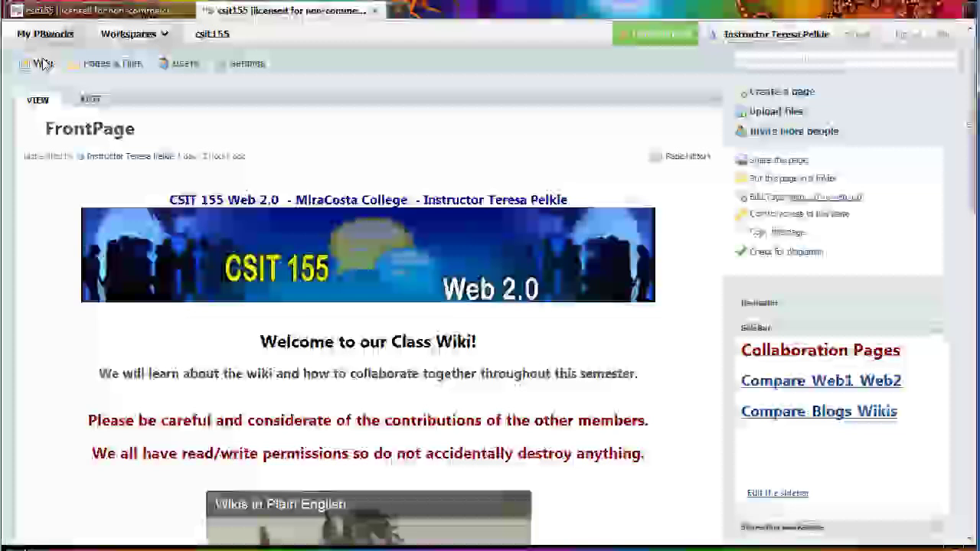